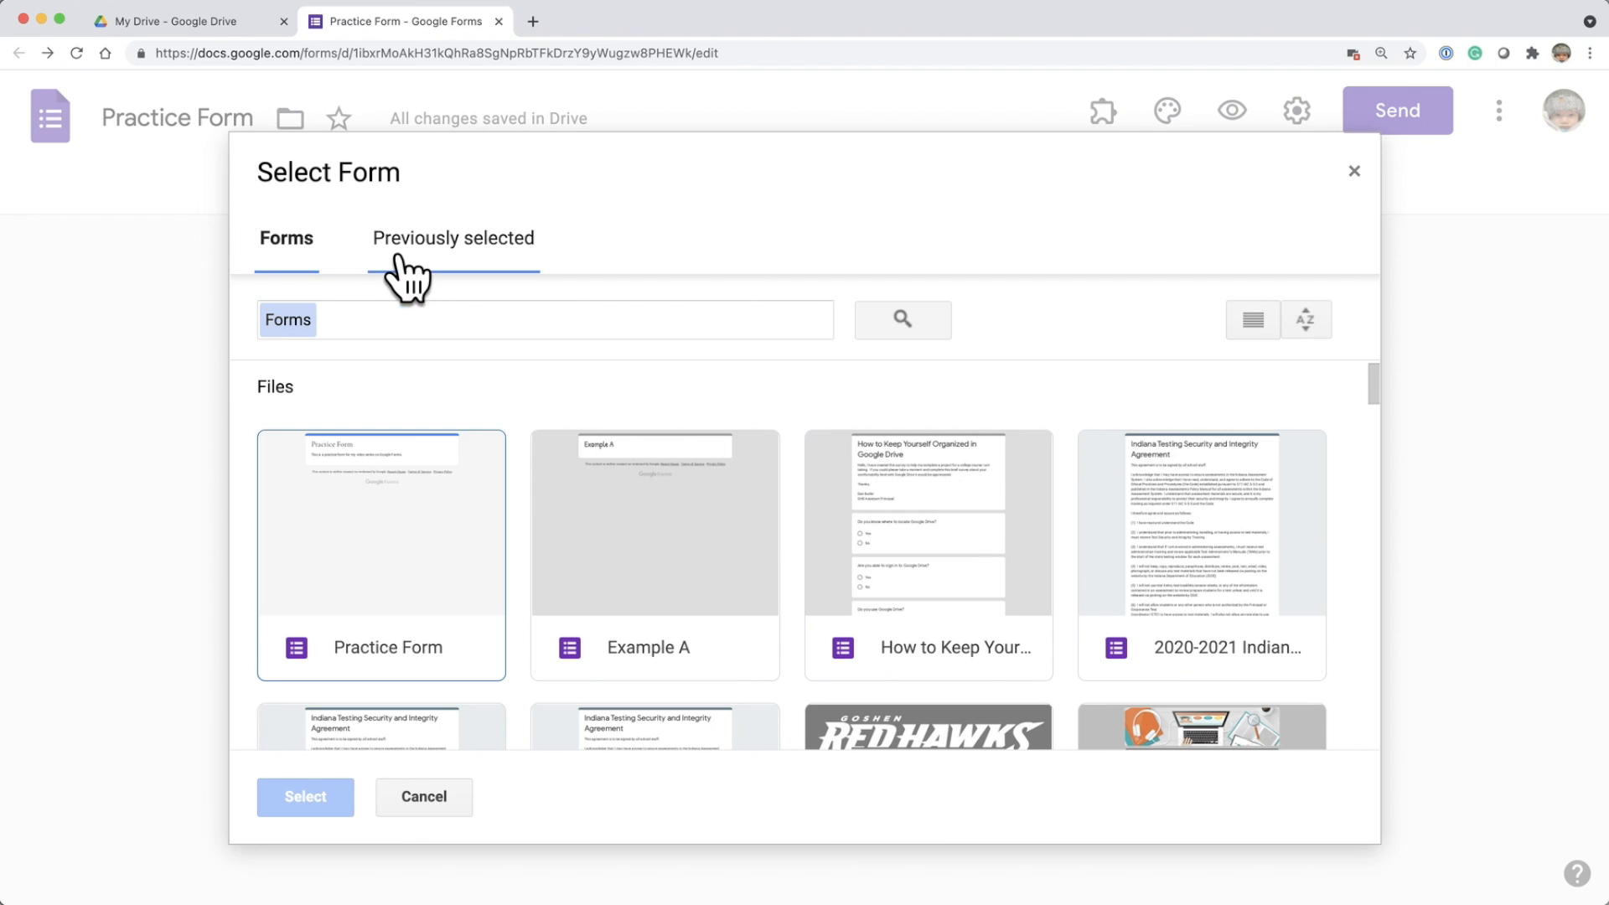
# Choose the existing form "Who are you staffulty?" as the source for importing questions.
pyautogui.click(425, 277)
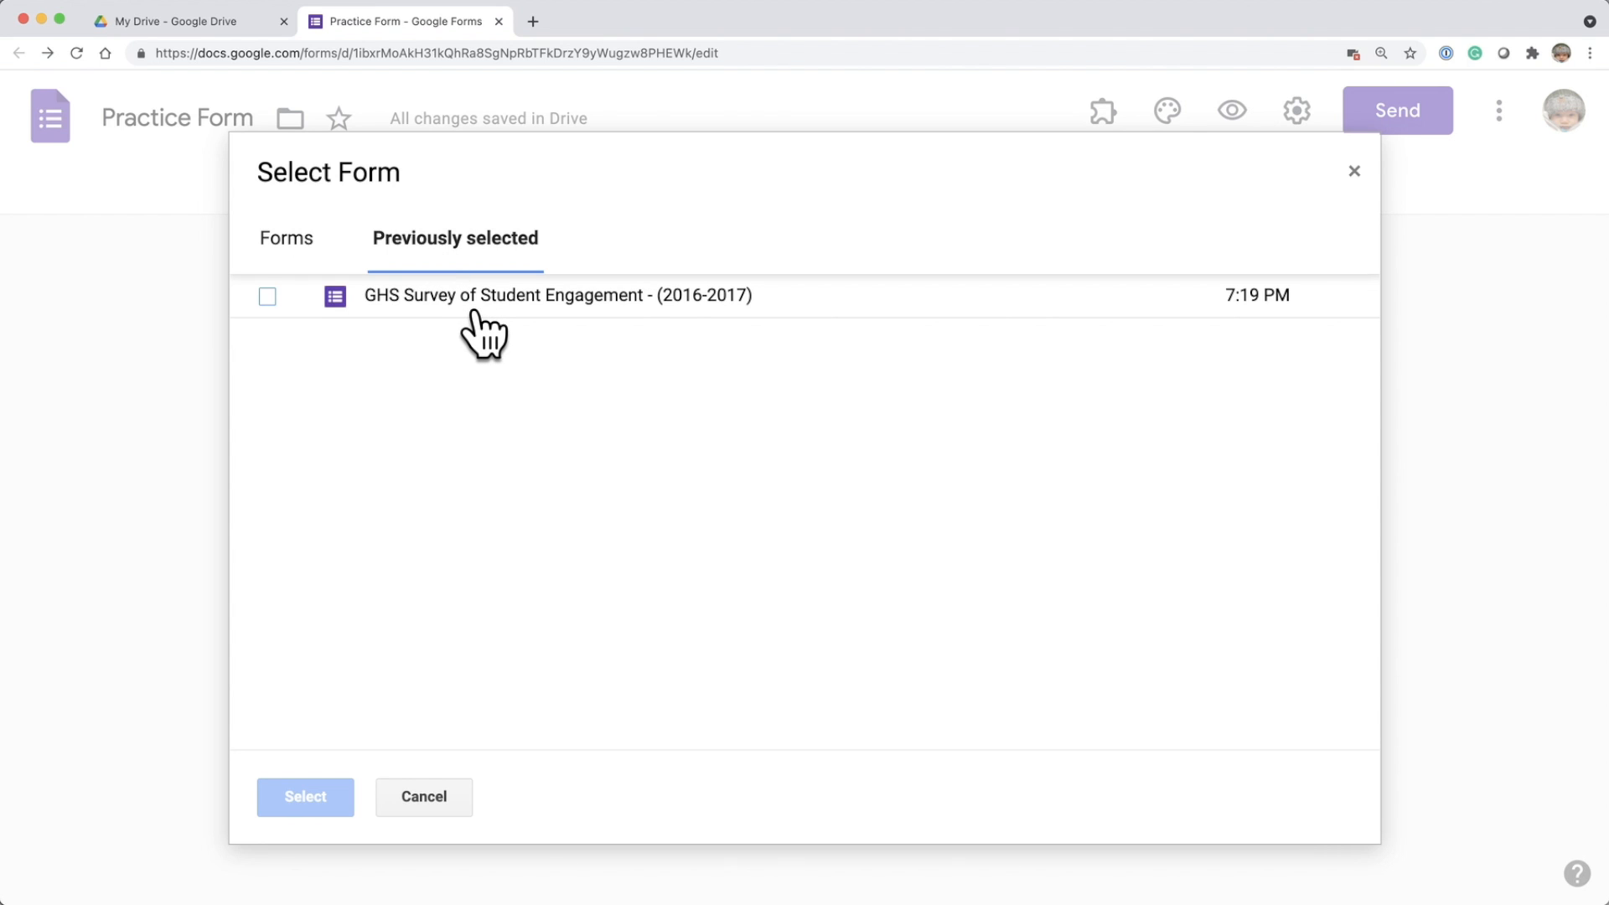
pyautogui.click(300, 245)
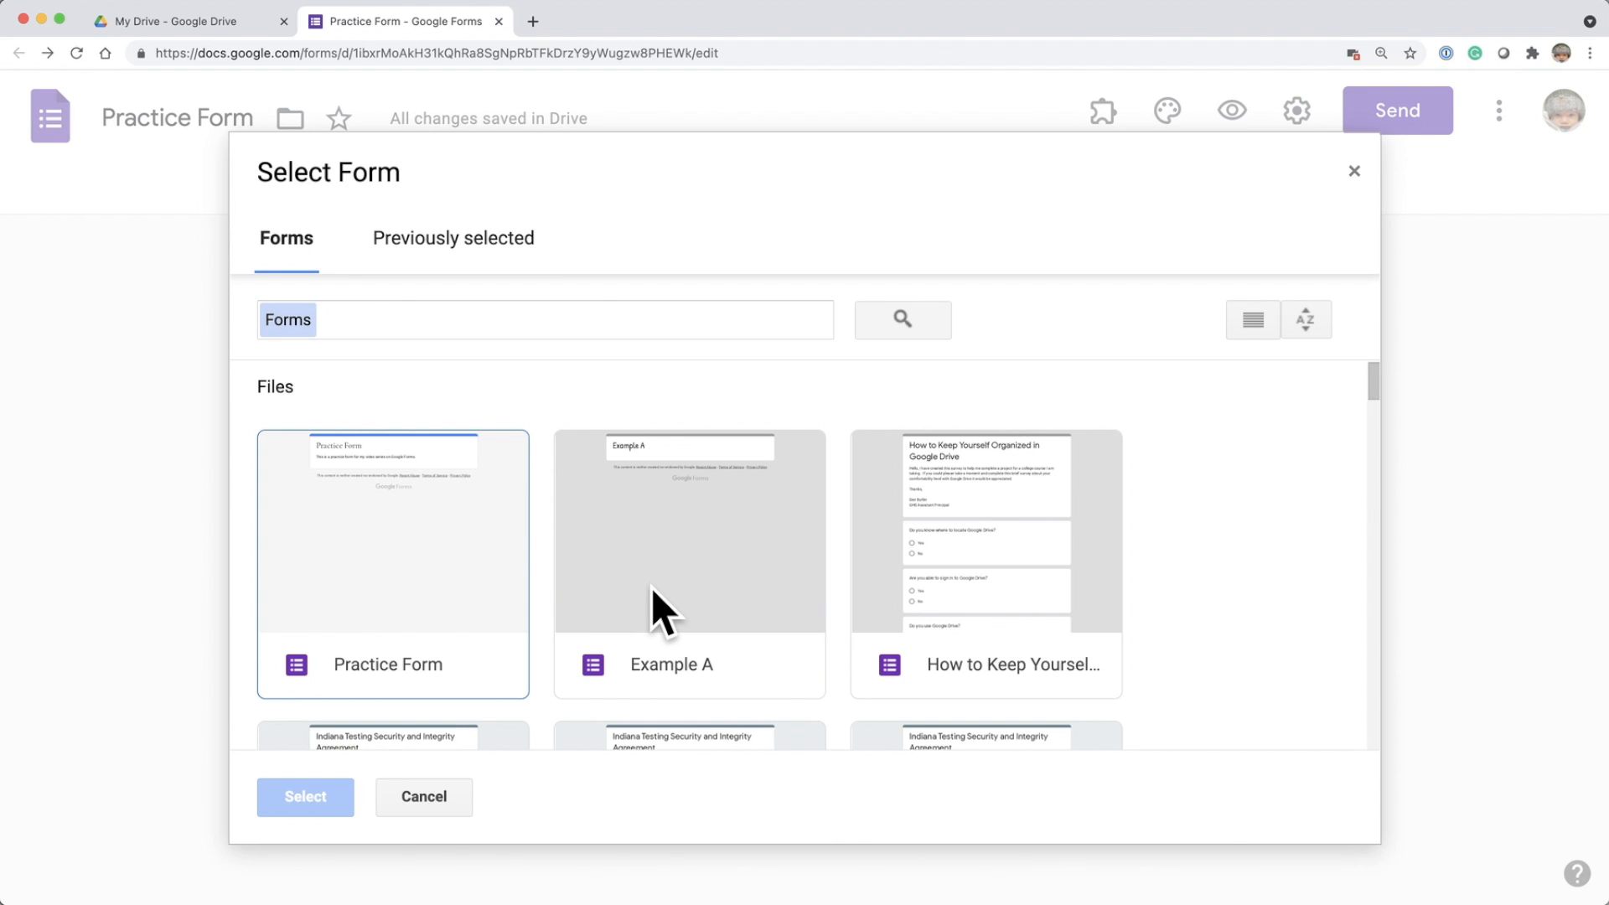
pyautogui.scroll(-1, 651, 587)
pyautogui.scroll(-5, 651, 586)
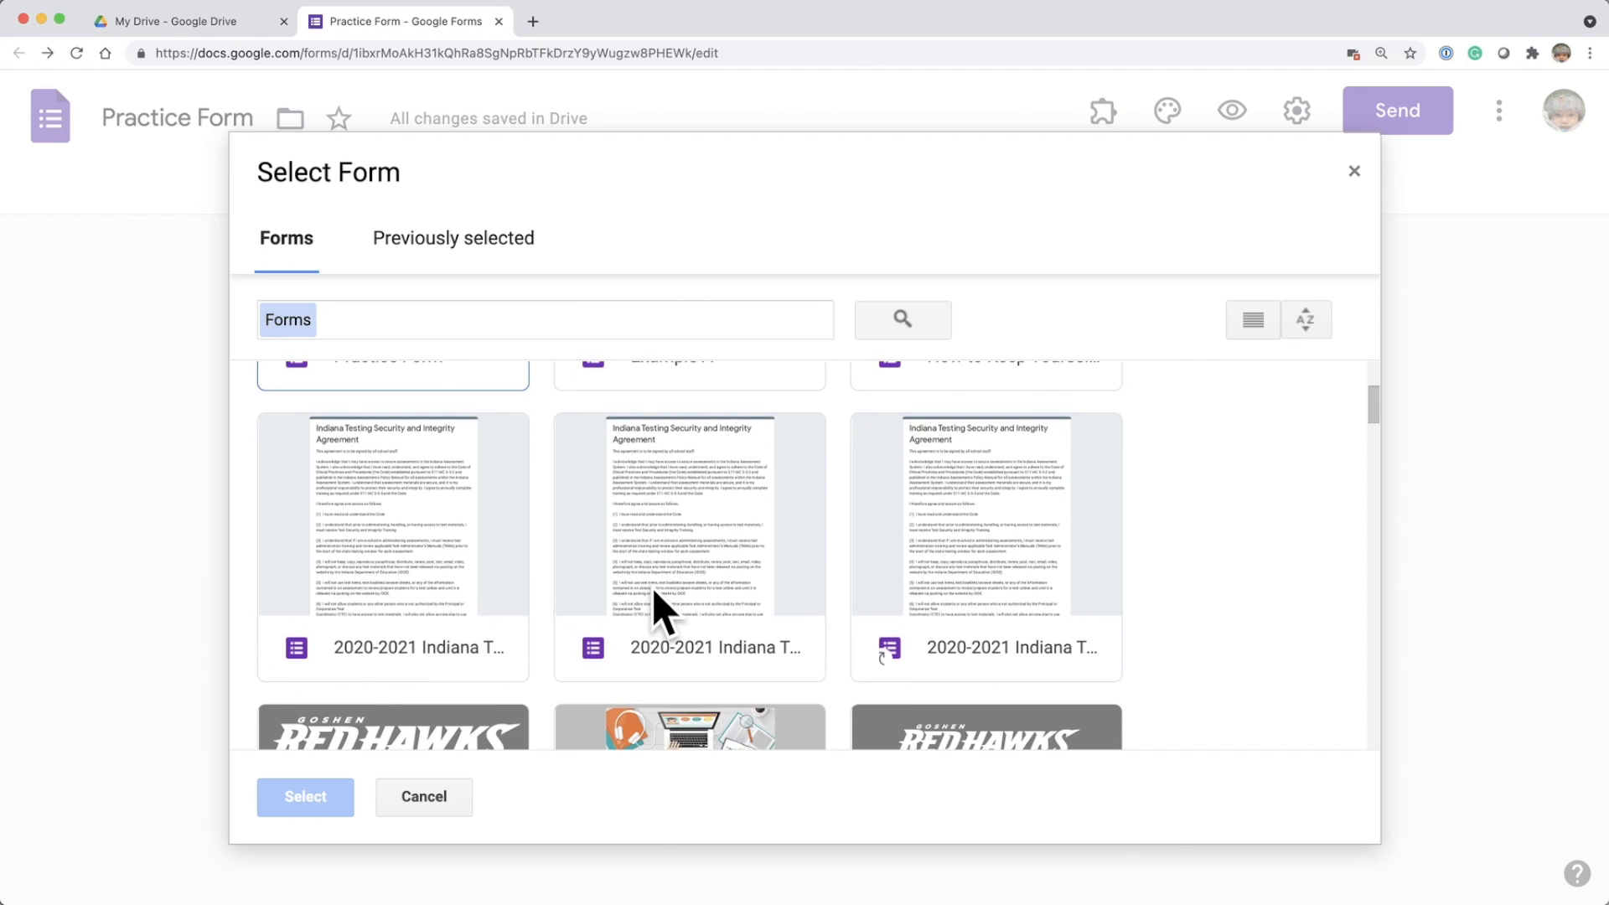
pyautogui.scroll(-3, 652, 587)
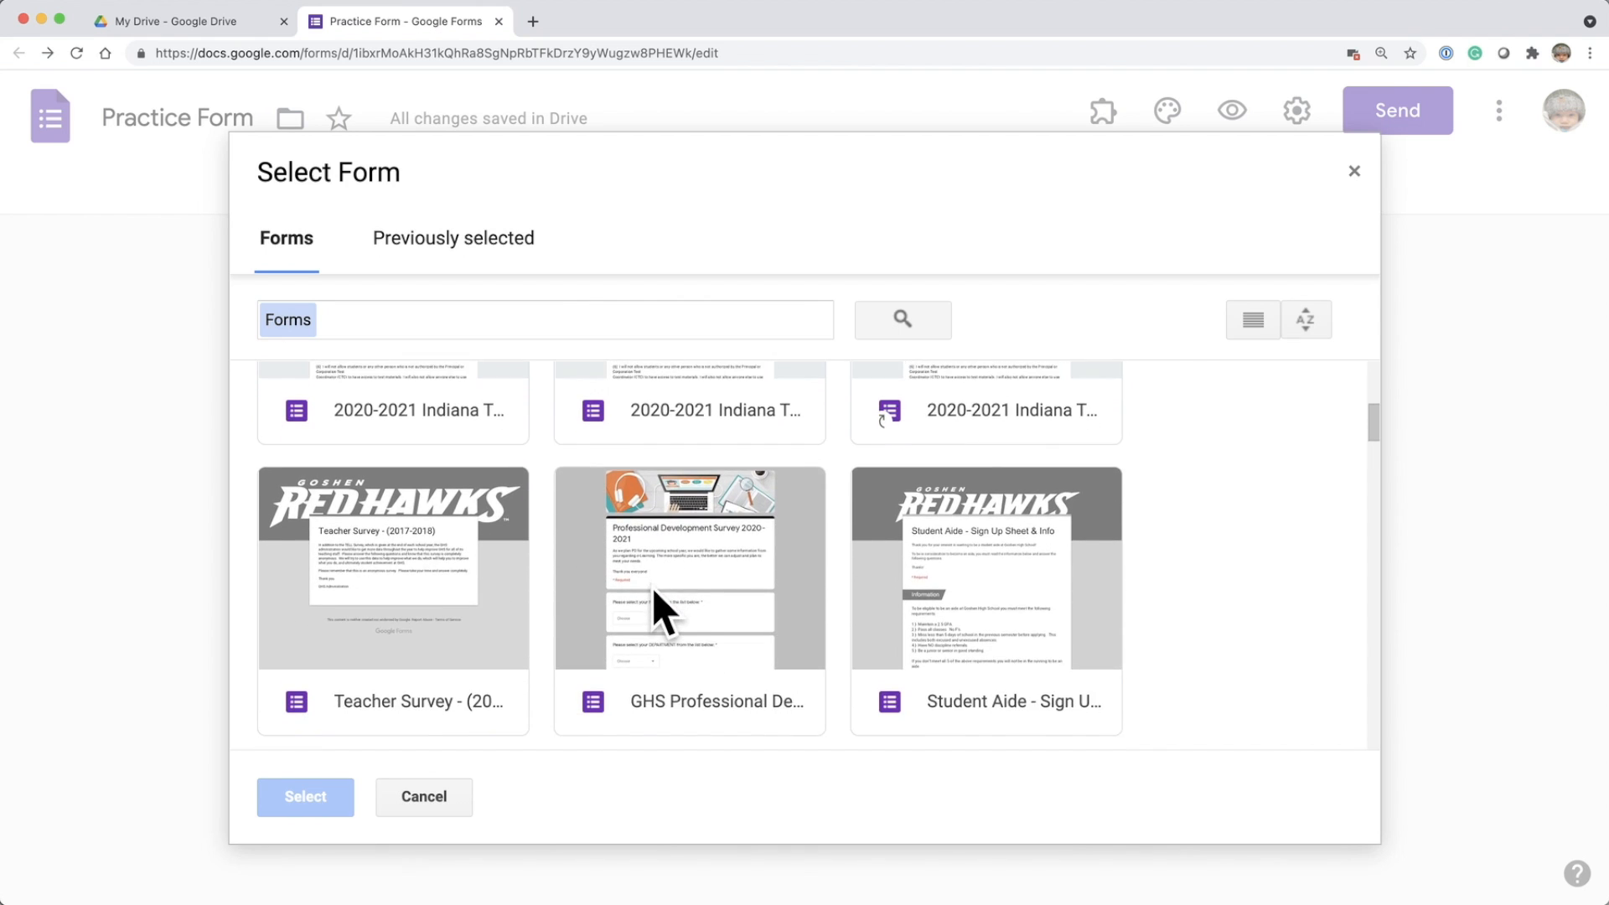
pyautogui.scroll(-1, 652, 587)
pyautogui.scroll(-2, 652, 587)
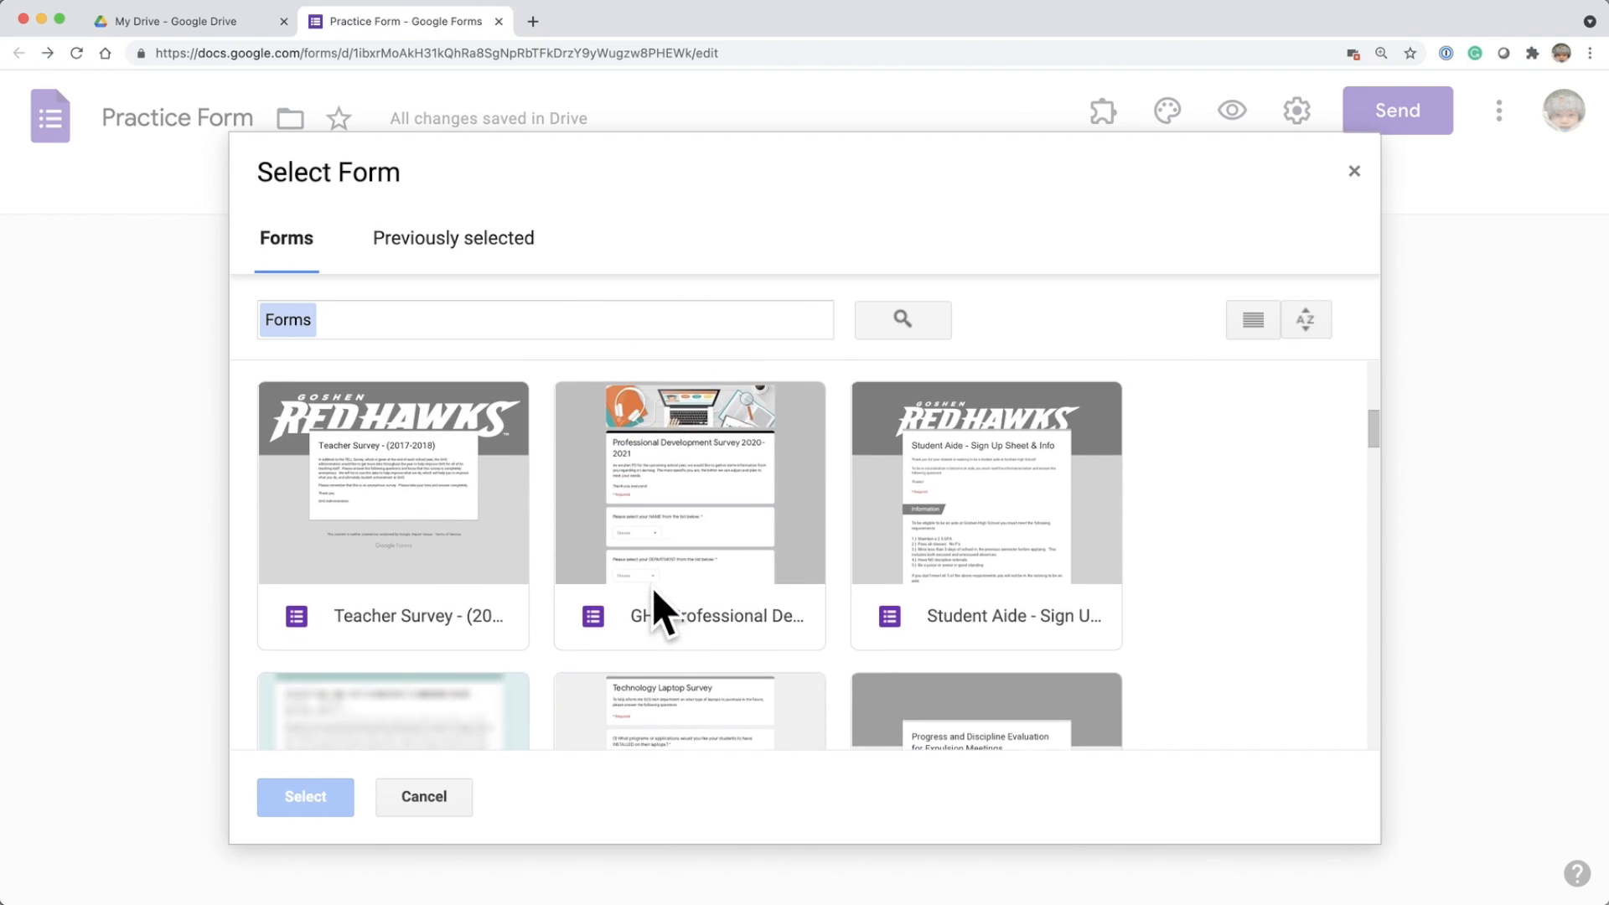
pyautogui.scroll(-2, 652, 586)
pyautogui.scroll(3, 652, 586)
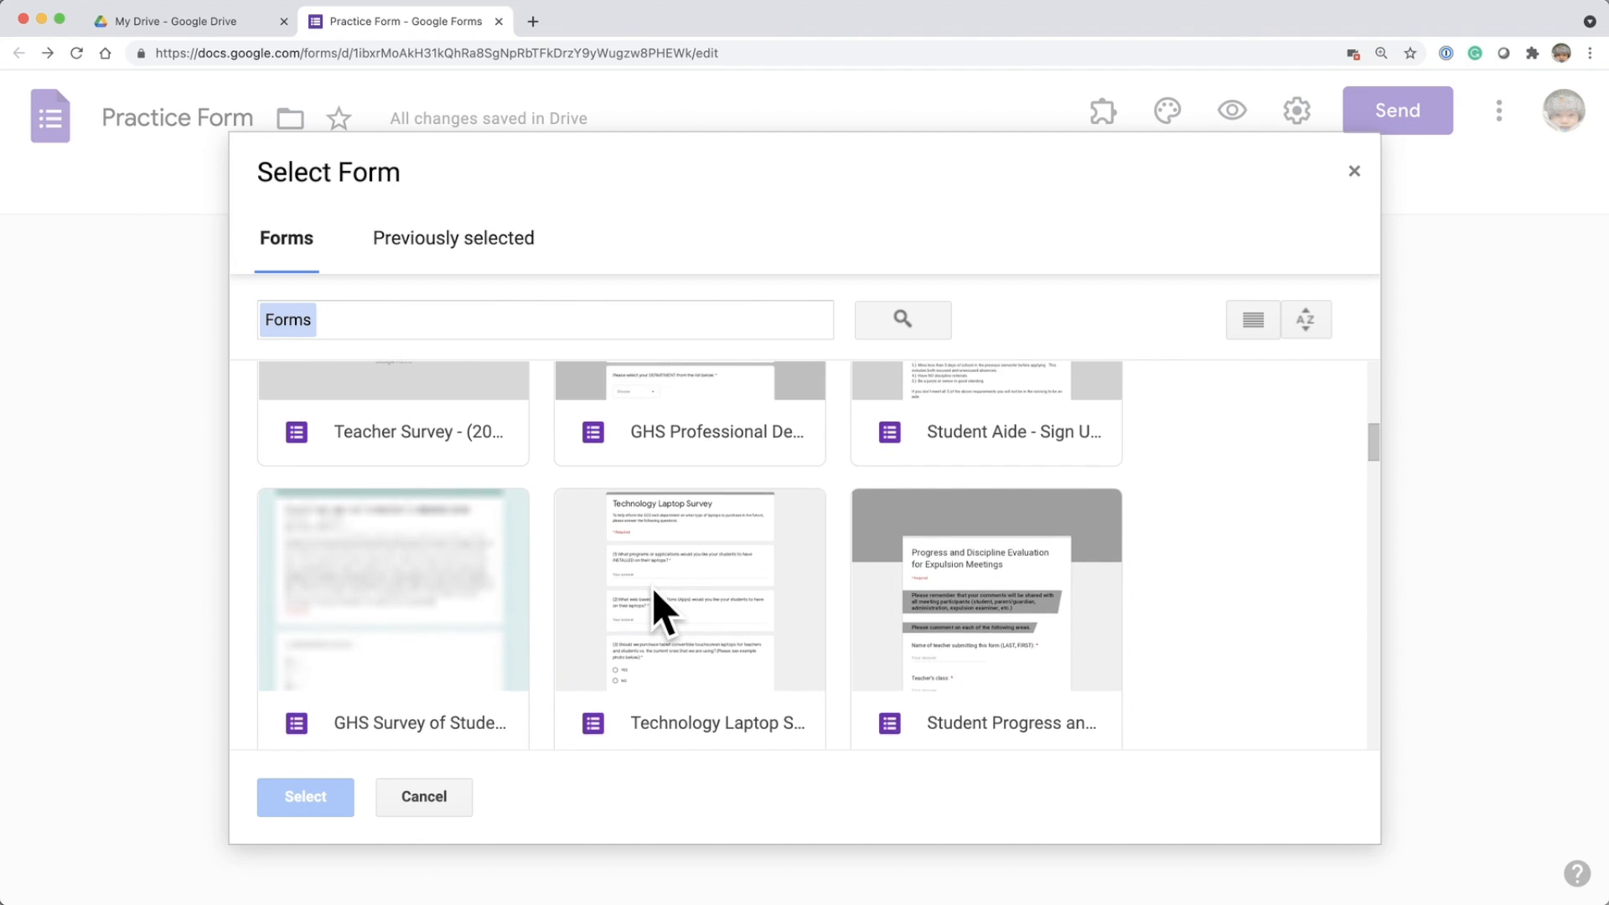
pyautogui.scroll(-5, 652, 586)
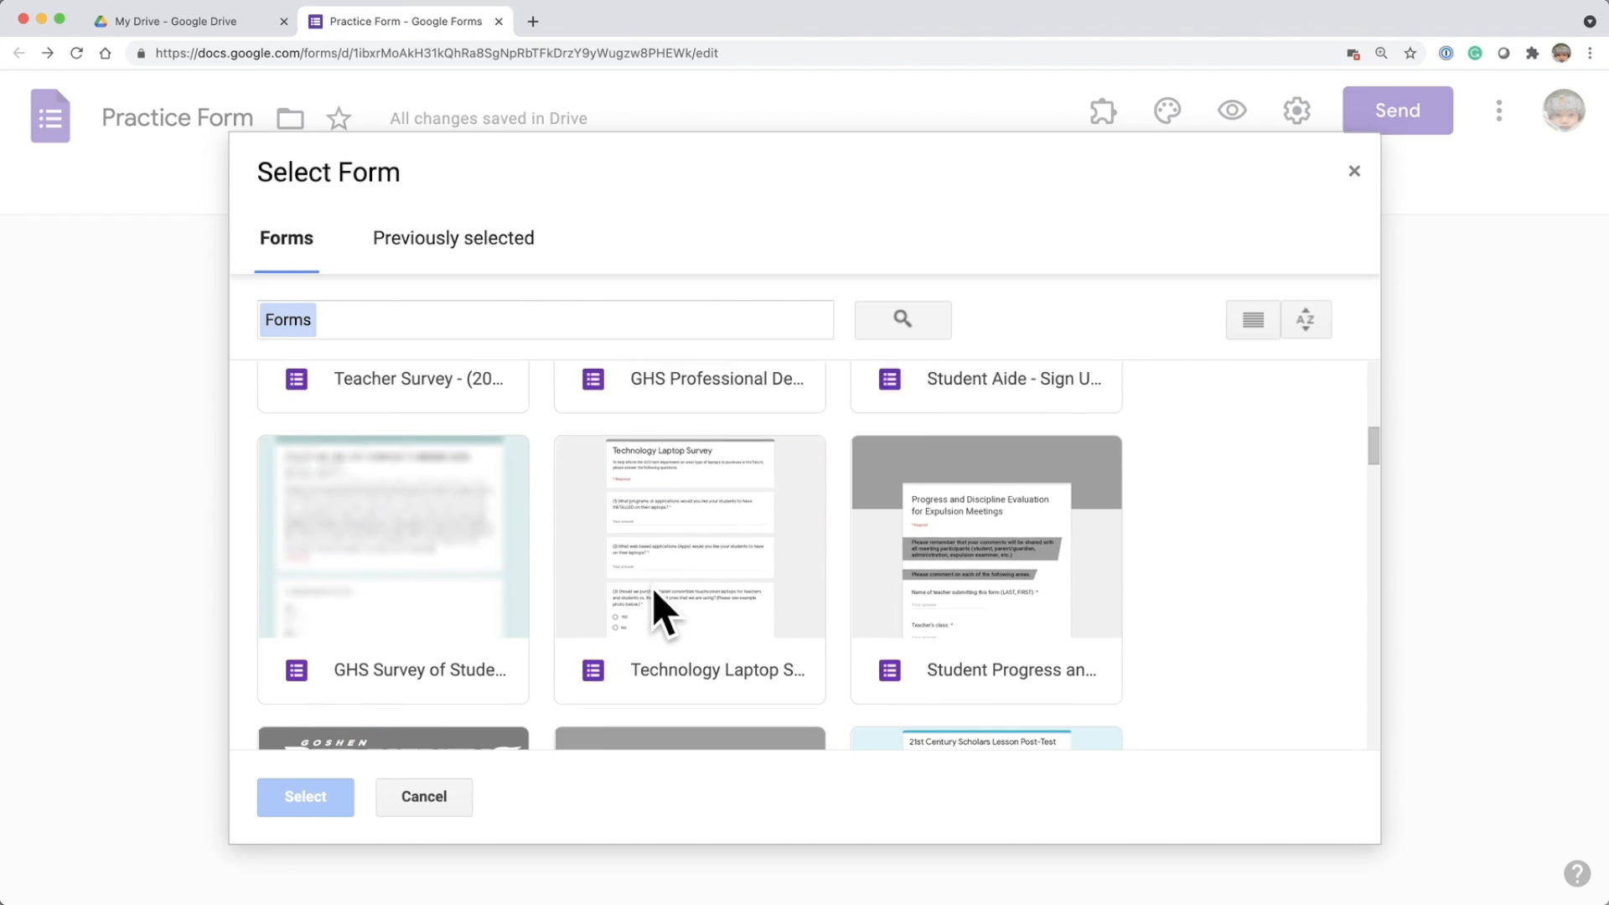
pyautogui.scroll(-3, 652, 587)
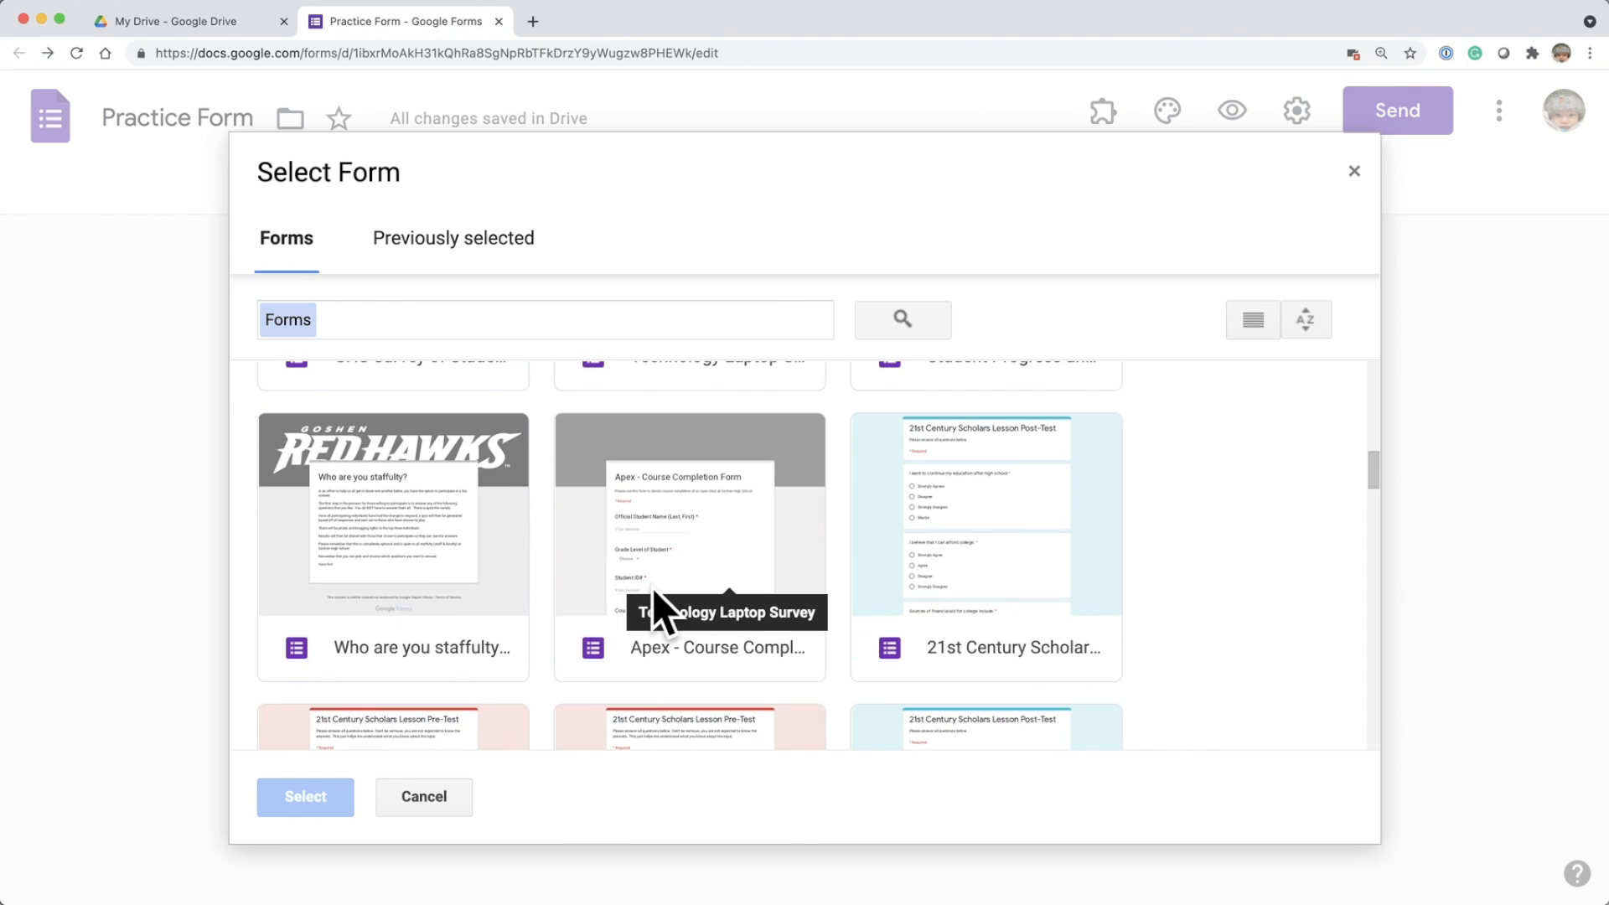
pyautogui.click(420, 527)
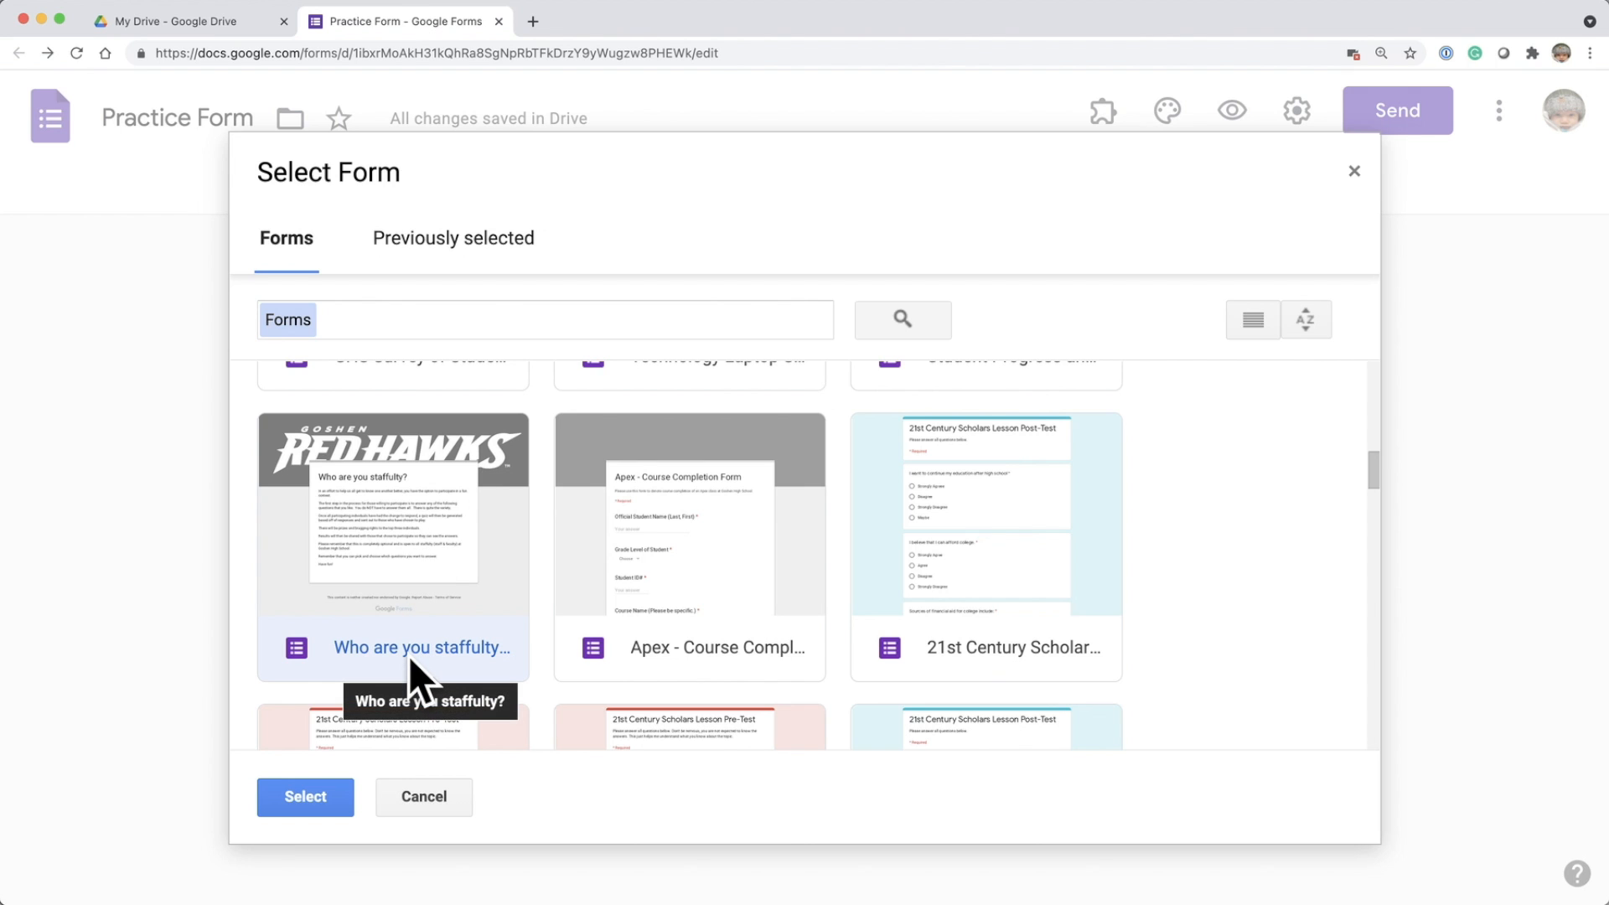
pyautogui.click(307, 796)
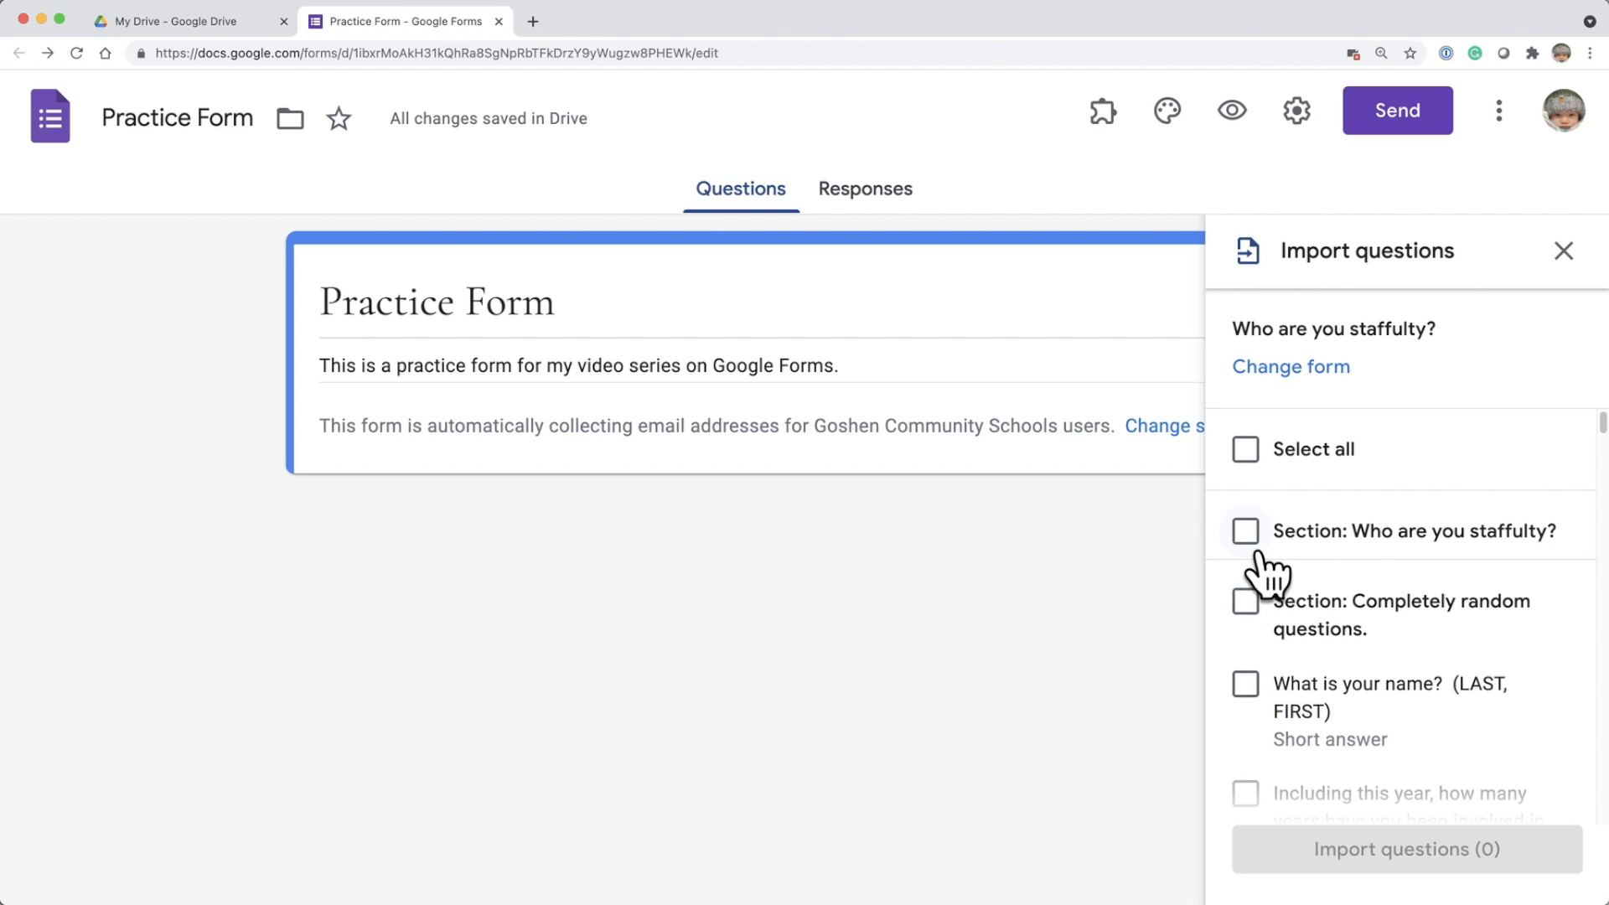
# Mark the individual questions "What is your name? (LAST, FIRST)" and "What year did you graduate high school?" for import, without their whole section.
pyautogui.click(1247, 603)
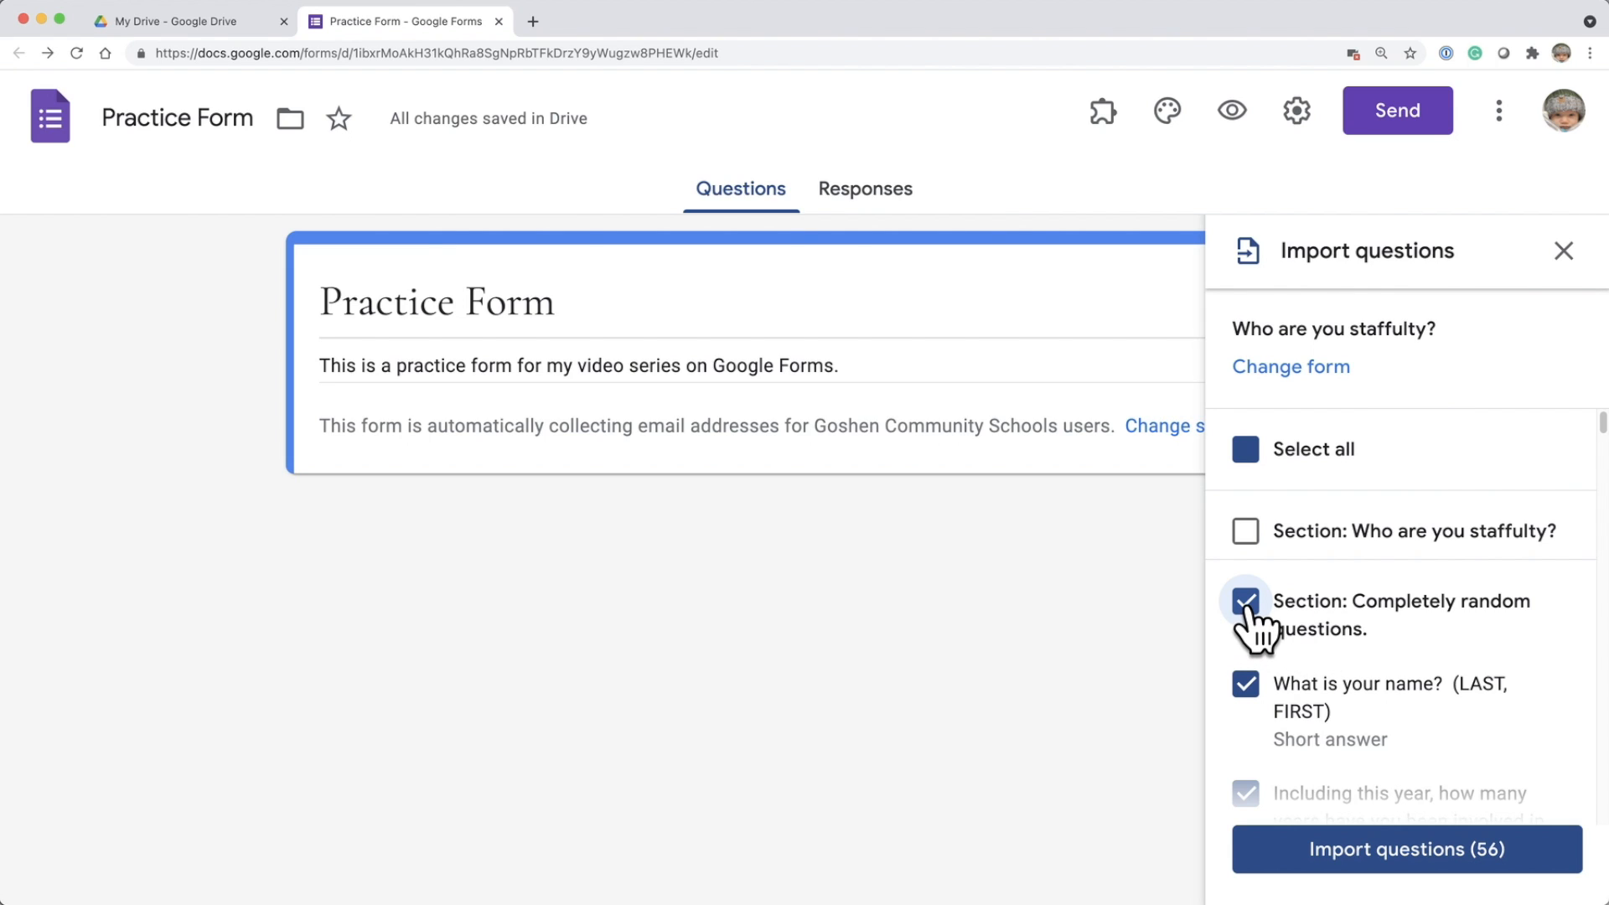
pyautogui.click(1246, 603)
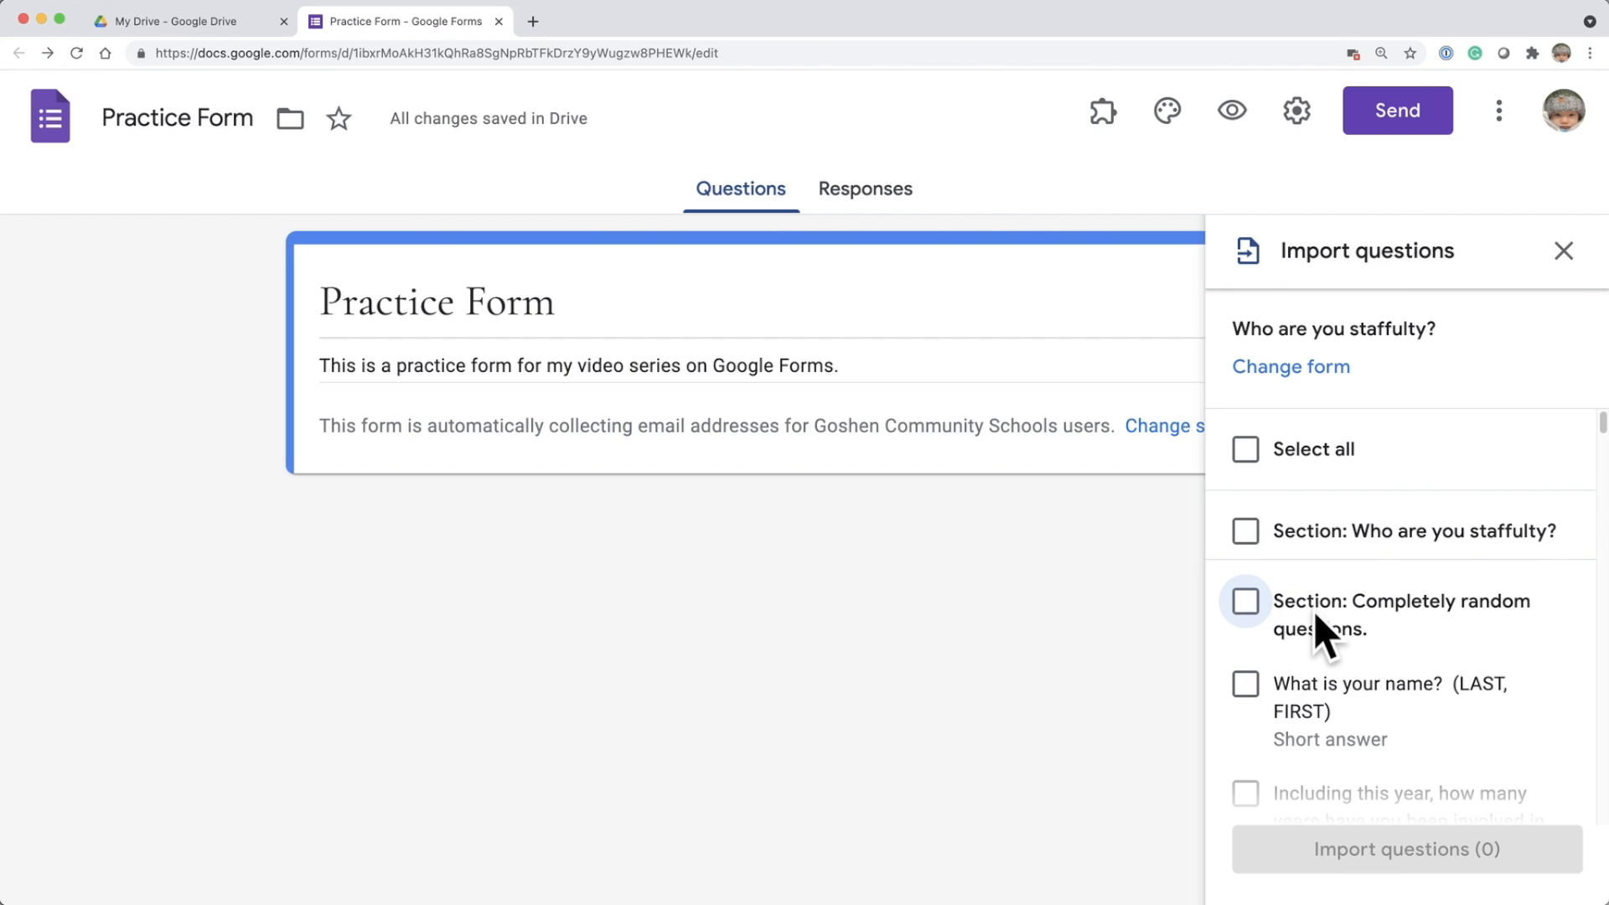
pyautogui.scroll(-1, 1319, 613)
pyautogui.scroll(-1, 1319, 613)
pyautogui.click(1265, 587)
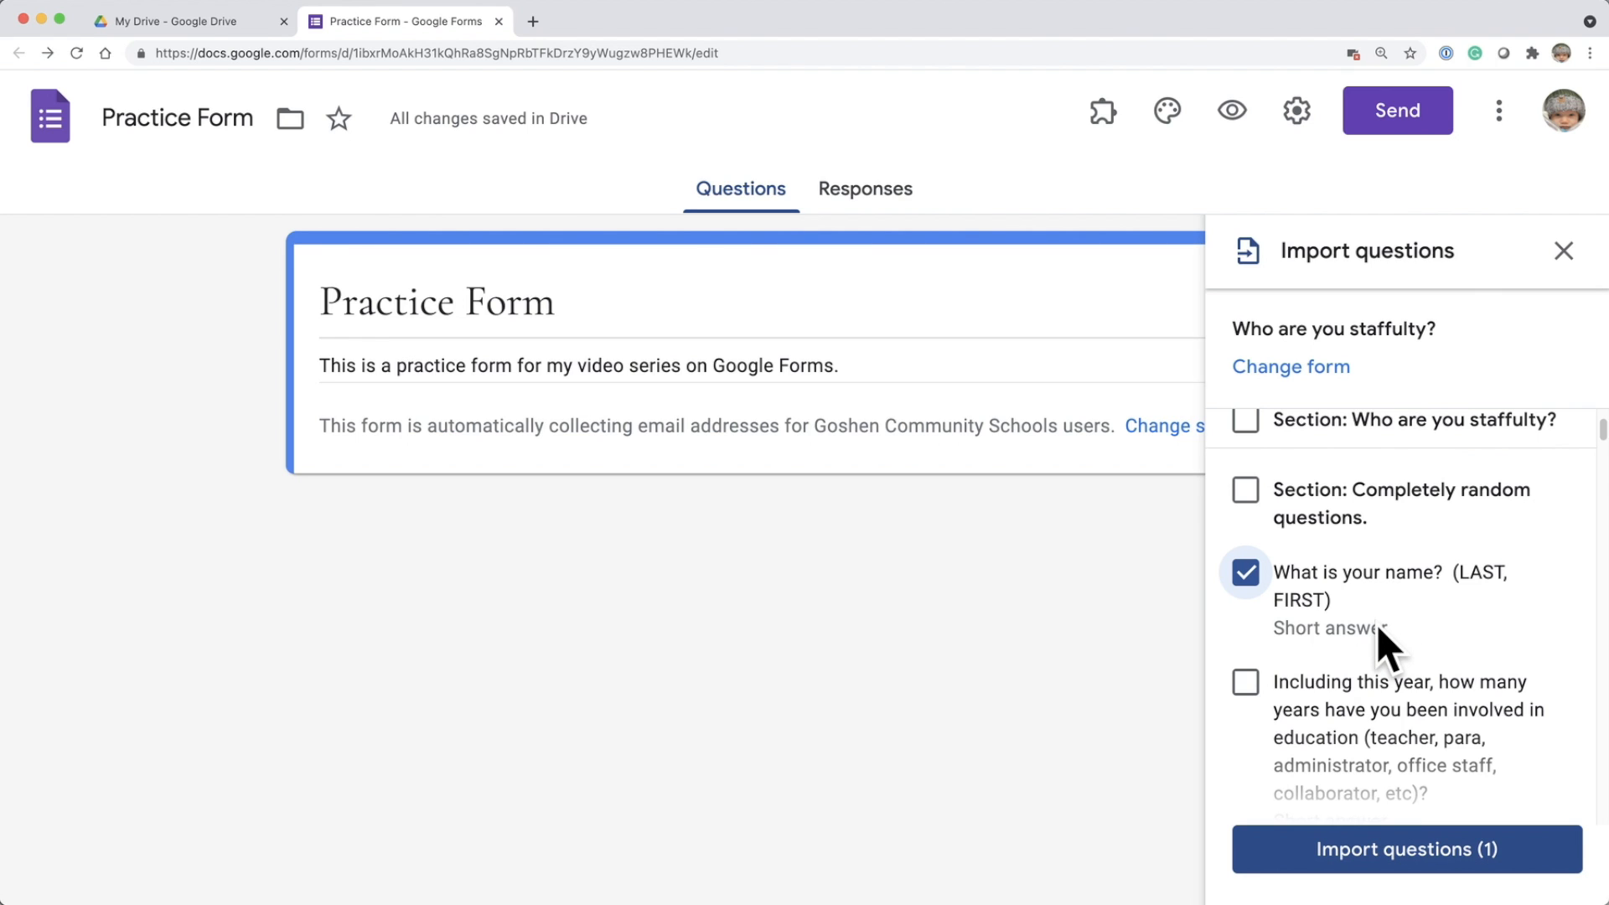
pyautogui.scroll(-1, 1378, 629)
pyautogui.scroll(-3, 1376, 625)
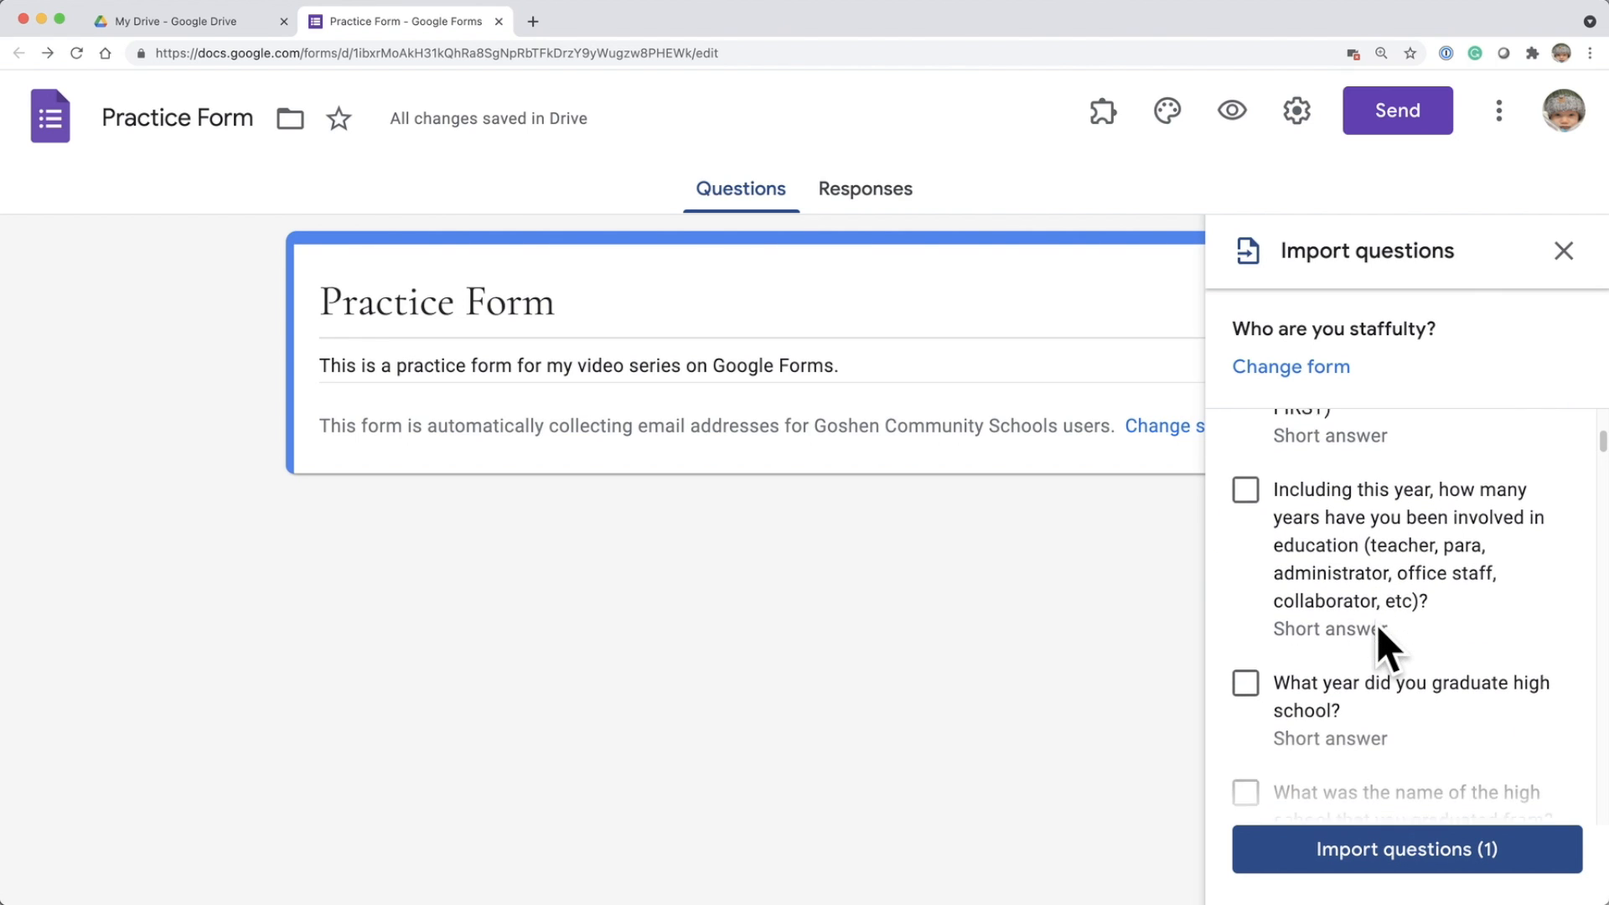
pyautogui.click(1246, 619)
# Add the questions on college(s) graduated from, least favorite subject and favorite fast food restaurant to the selection, and import the selected questions.
pyautogui.scroll(-3, 1395, 637)
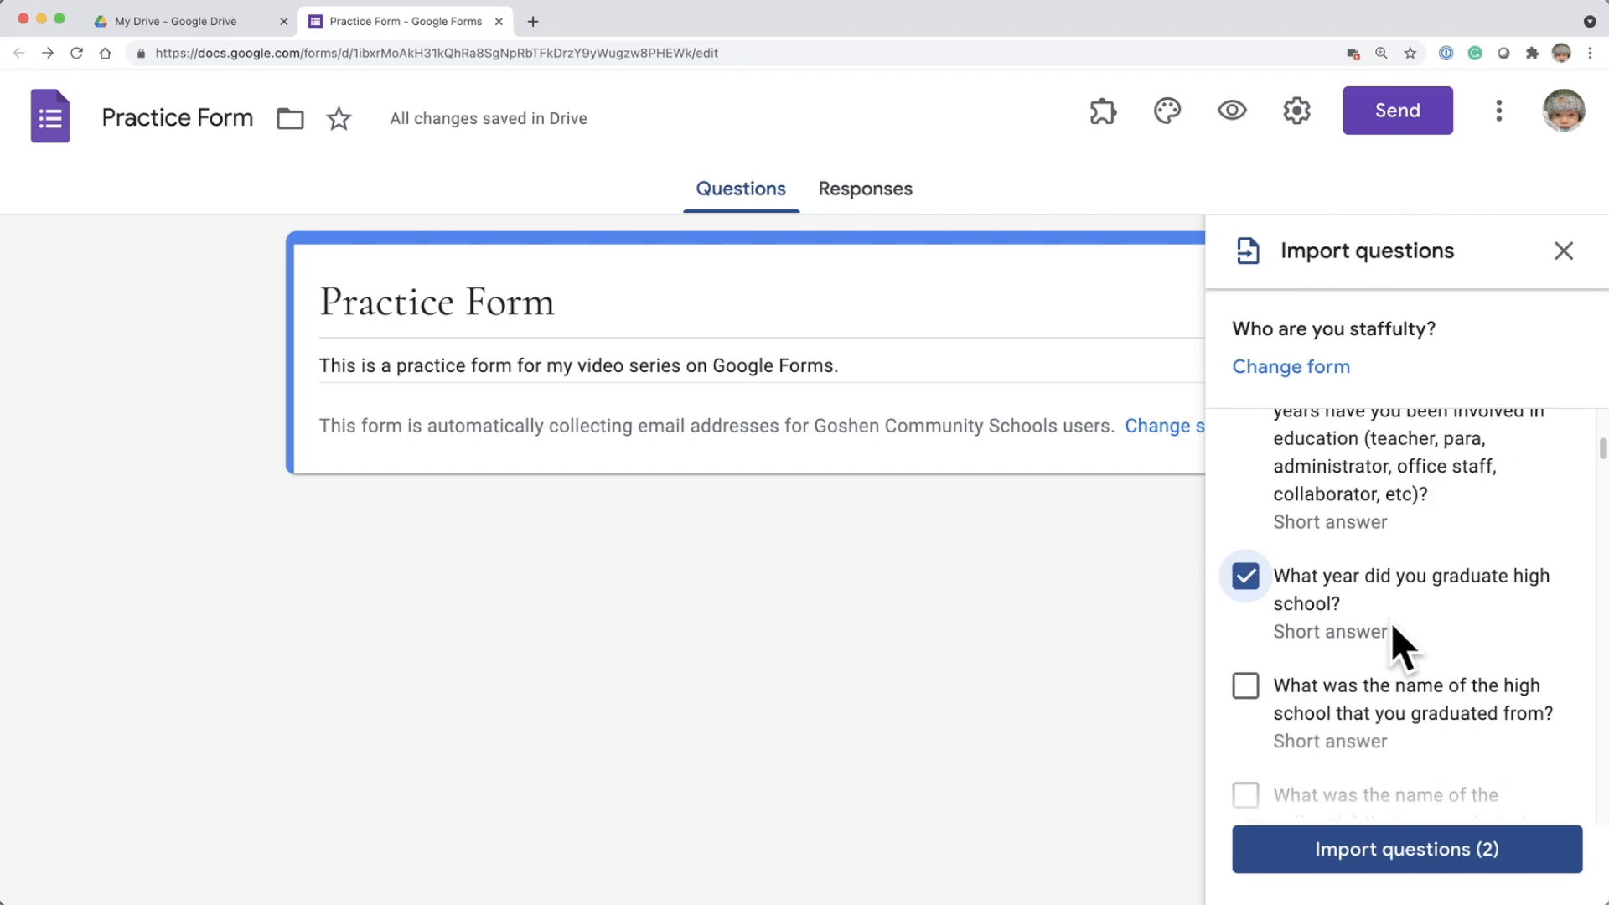
pyautogui.scroll(-1, 1383, 631)
pyautogui.click(1246, 585)
pyautogui.scroll(-3, 1375, 646)
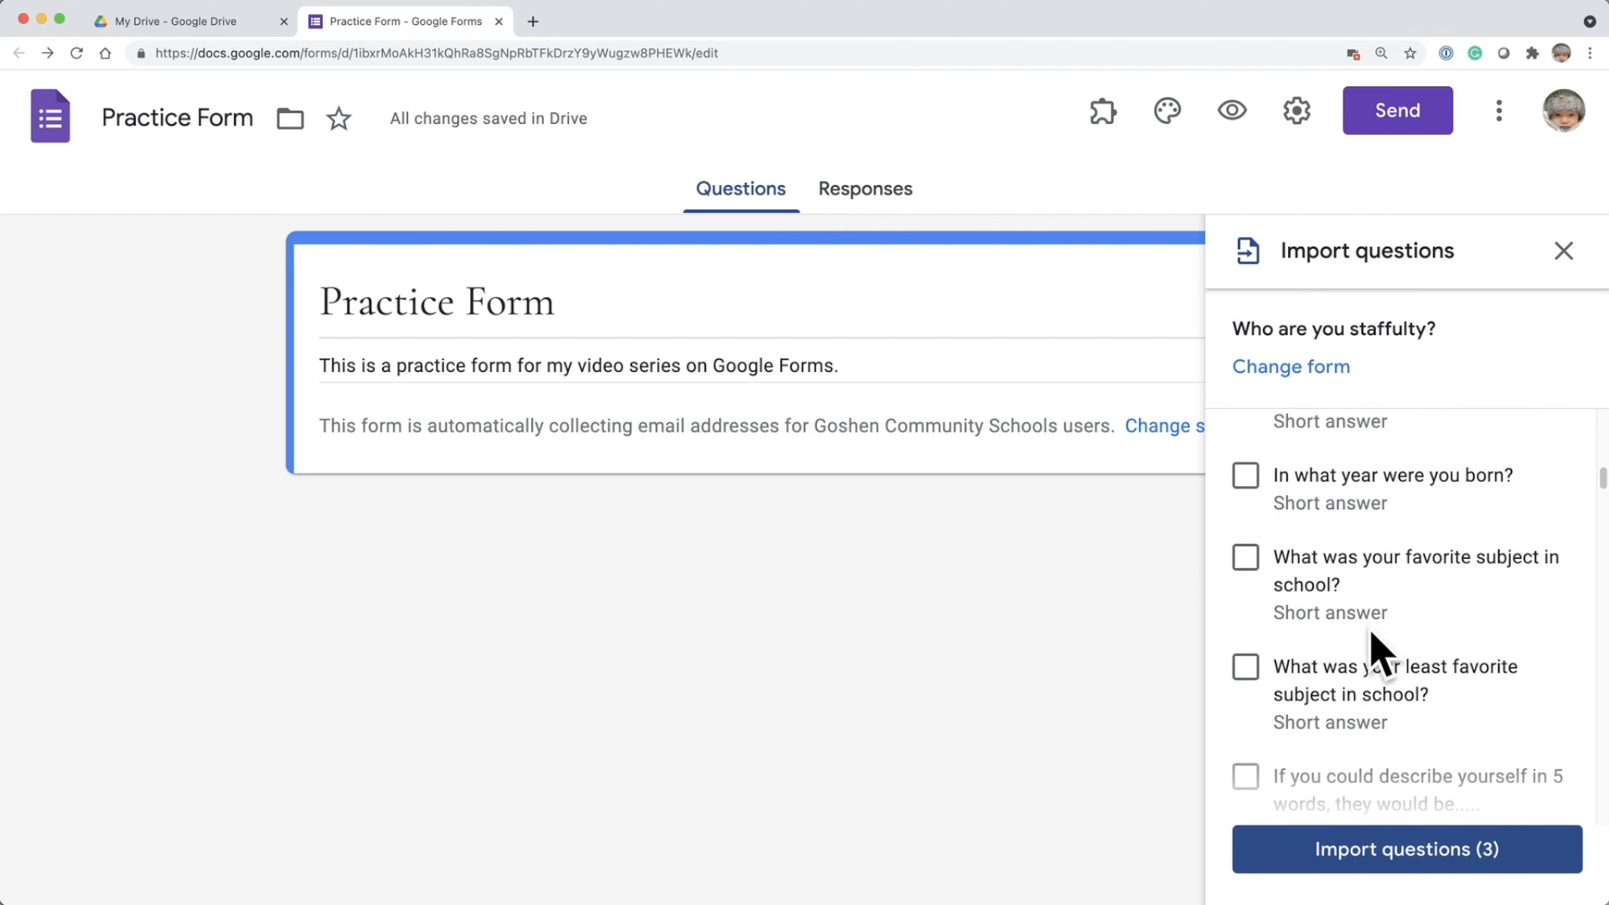
pyautogui.scroll(-1, 1334, 629)
pyautogui.click(1246, 600)
pyautogui.scroll(-4, 1416, 662)
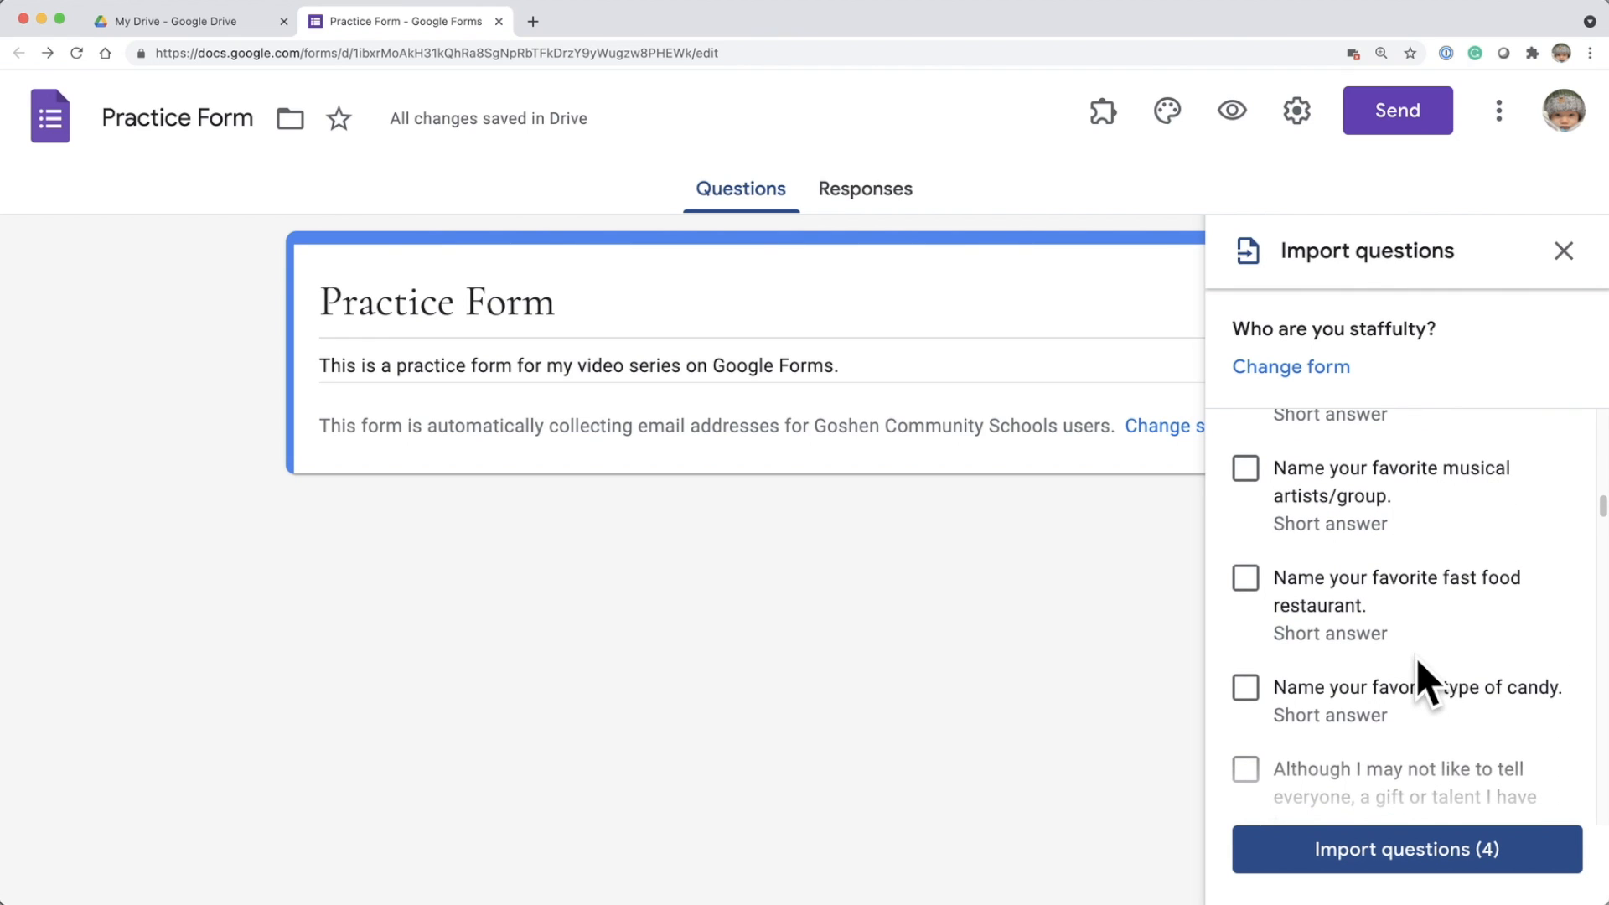
pyautogui.click(1246, 587)
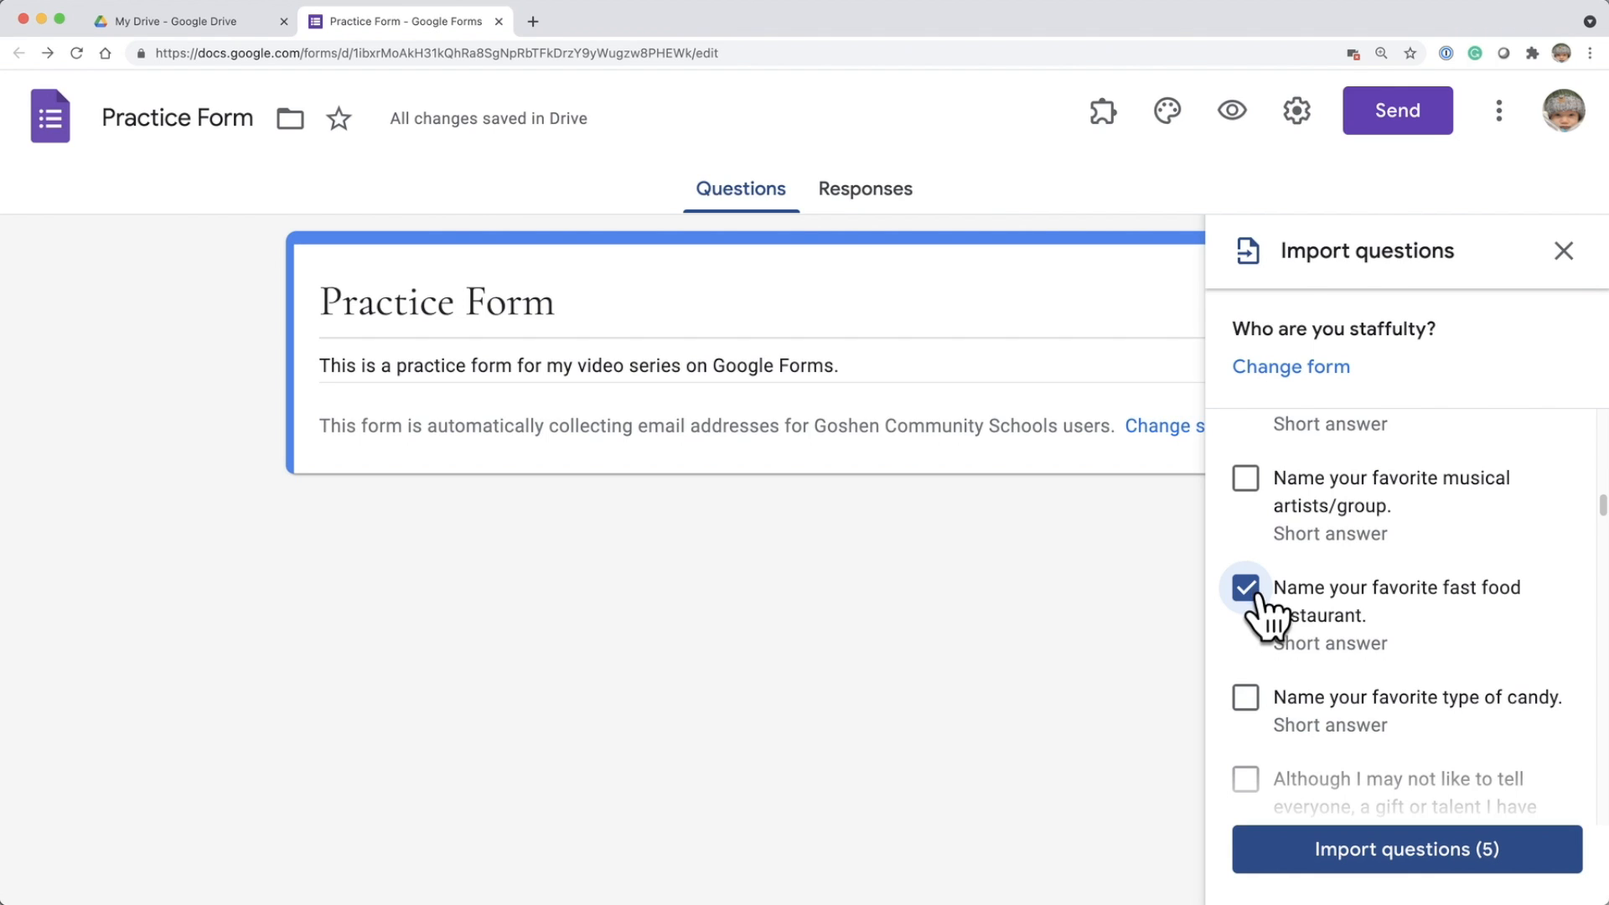
pyautogui.click(1412, 853)
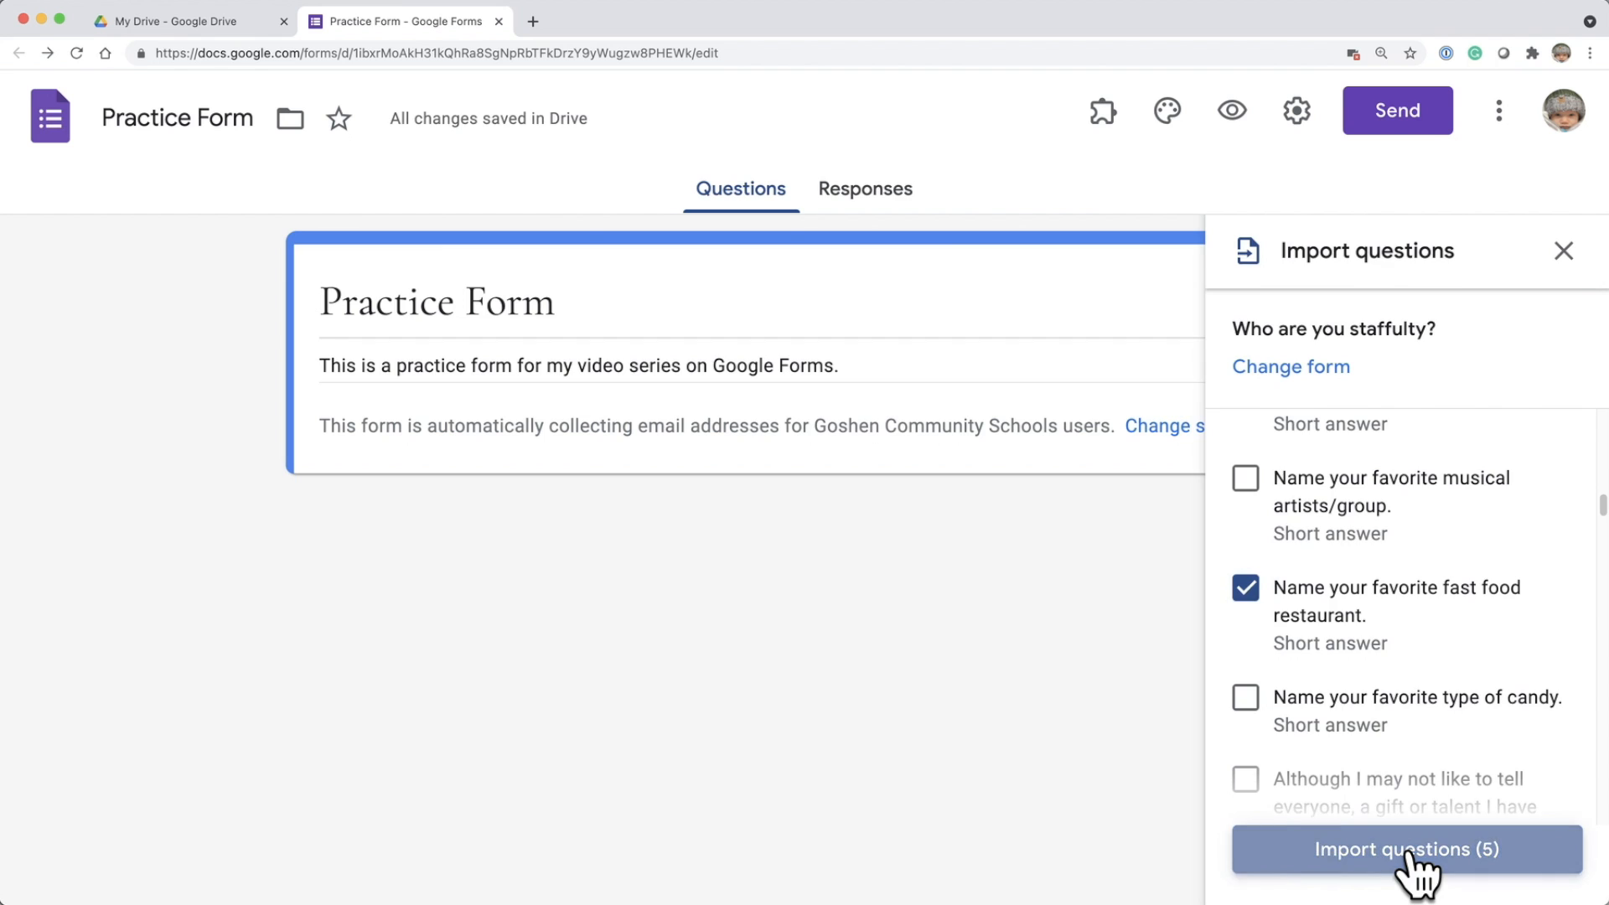
# From the favorite fast food restaurant question, start another import using the previously selected form "GHS Survey of Student Engagement - (2016-2017)".
pyautogui.scroll(-3, 807, 652)
pyautogui.scroll(-5, 807, 654)
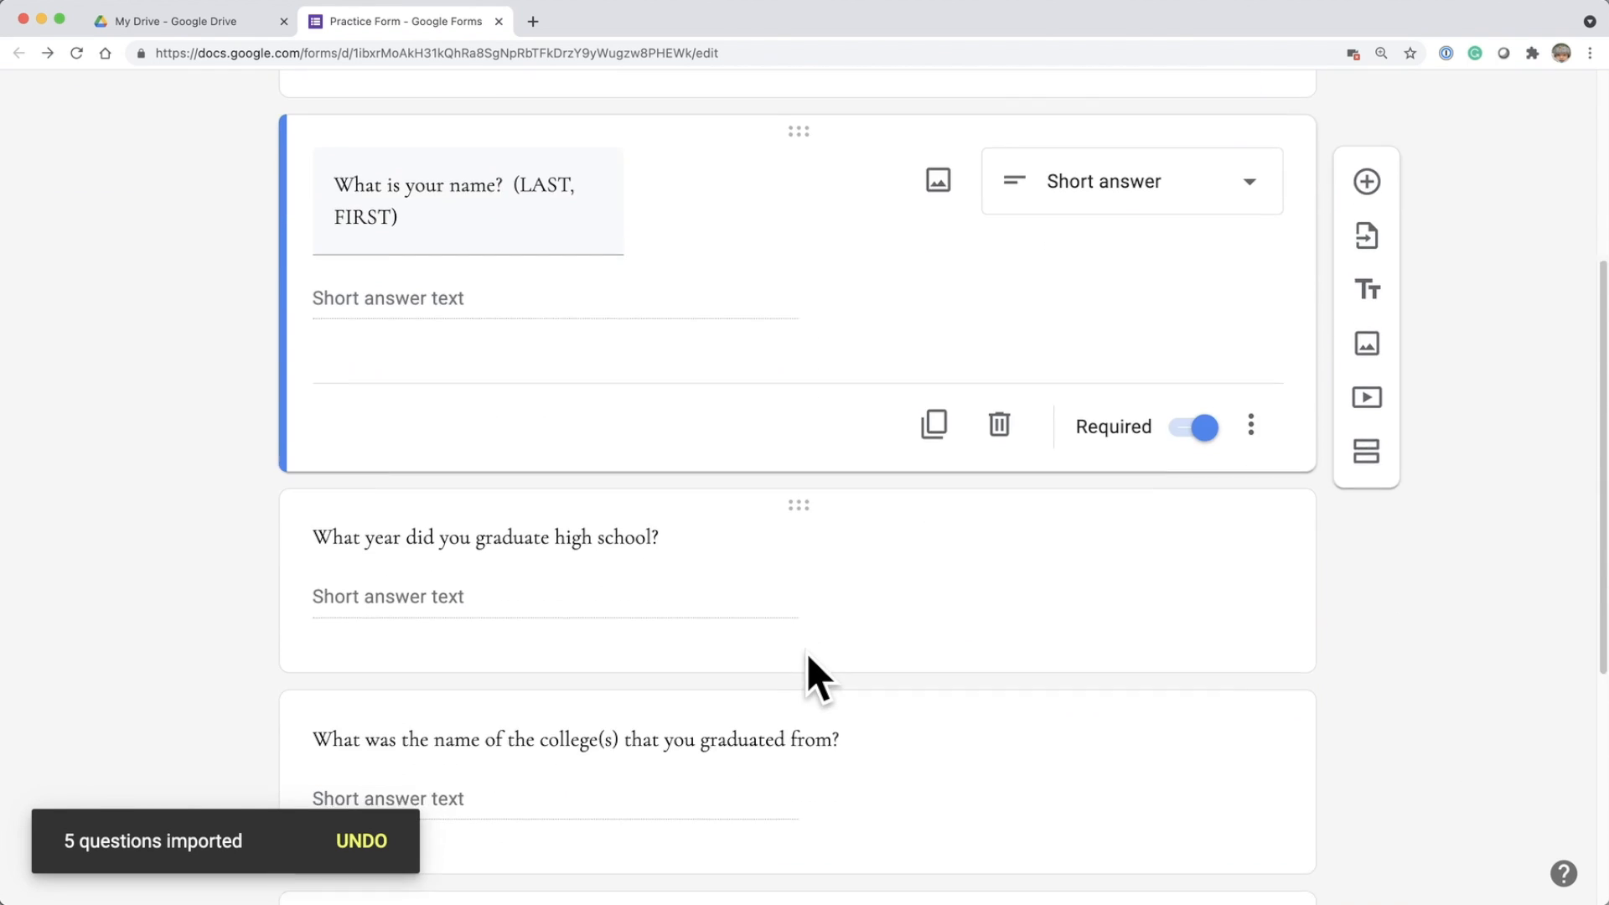
pyautogui.scroll(-2, 807, 652)
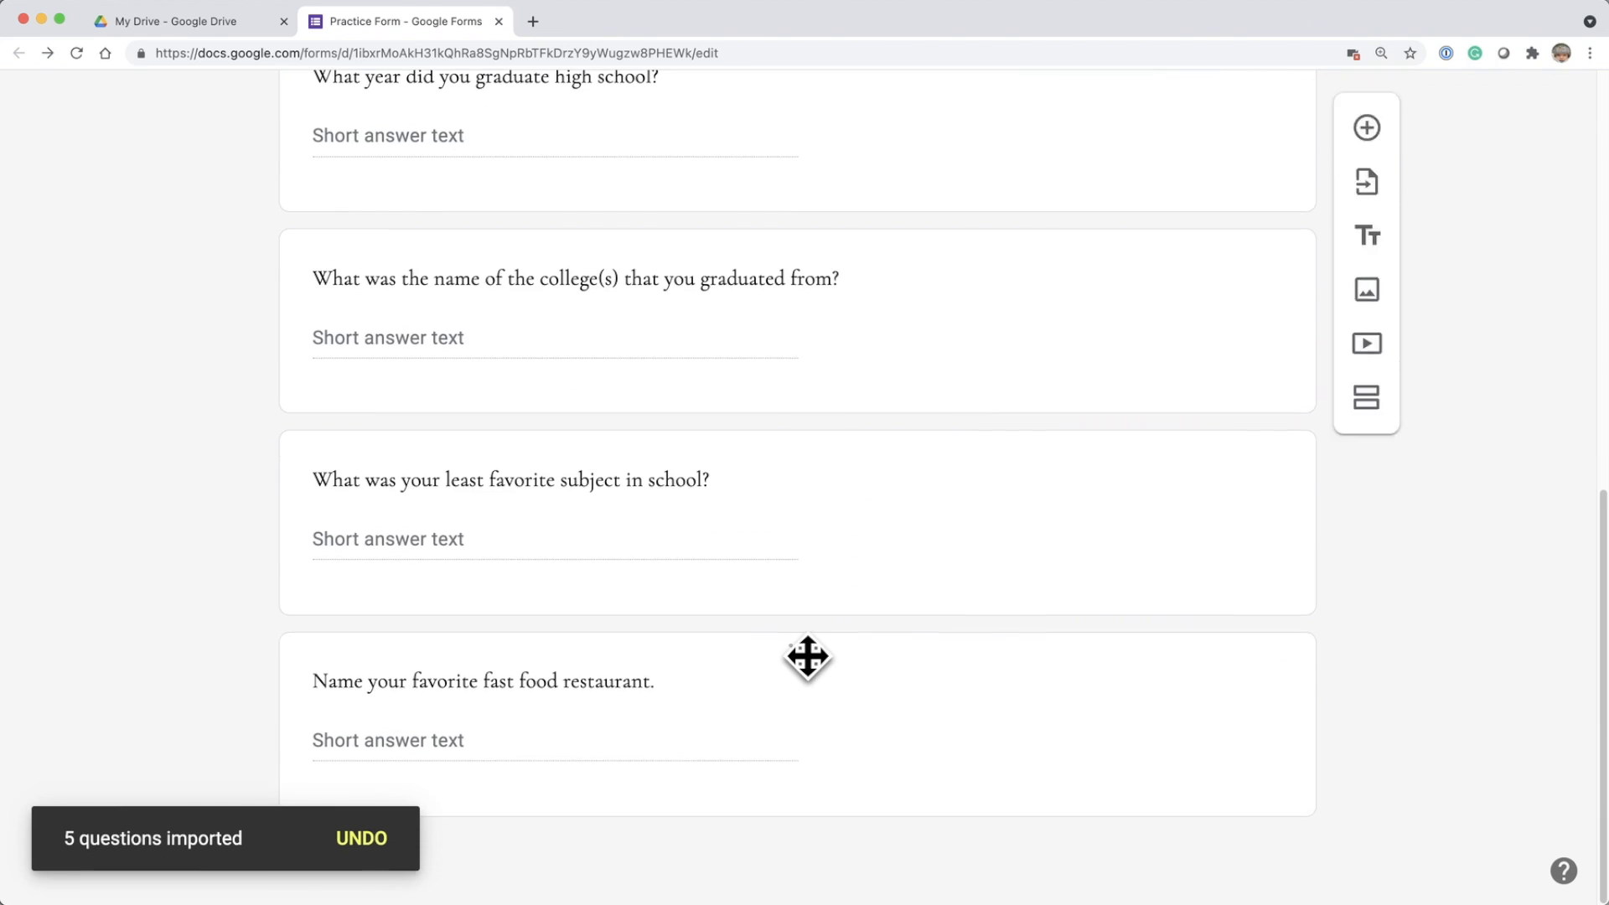
pyautogui.scroll(5, 807, 652)
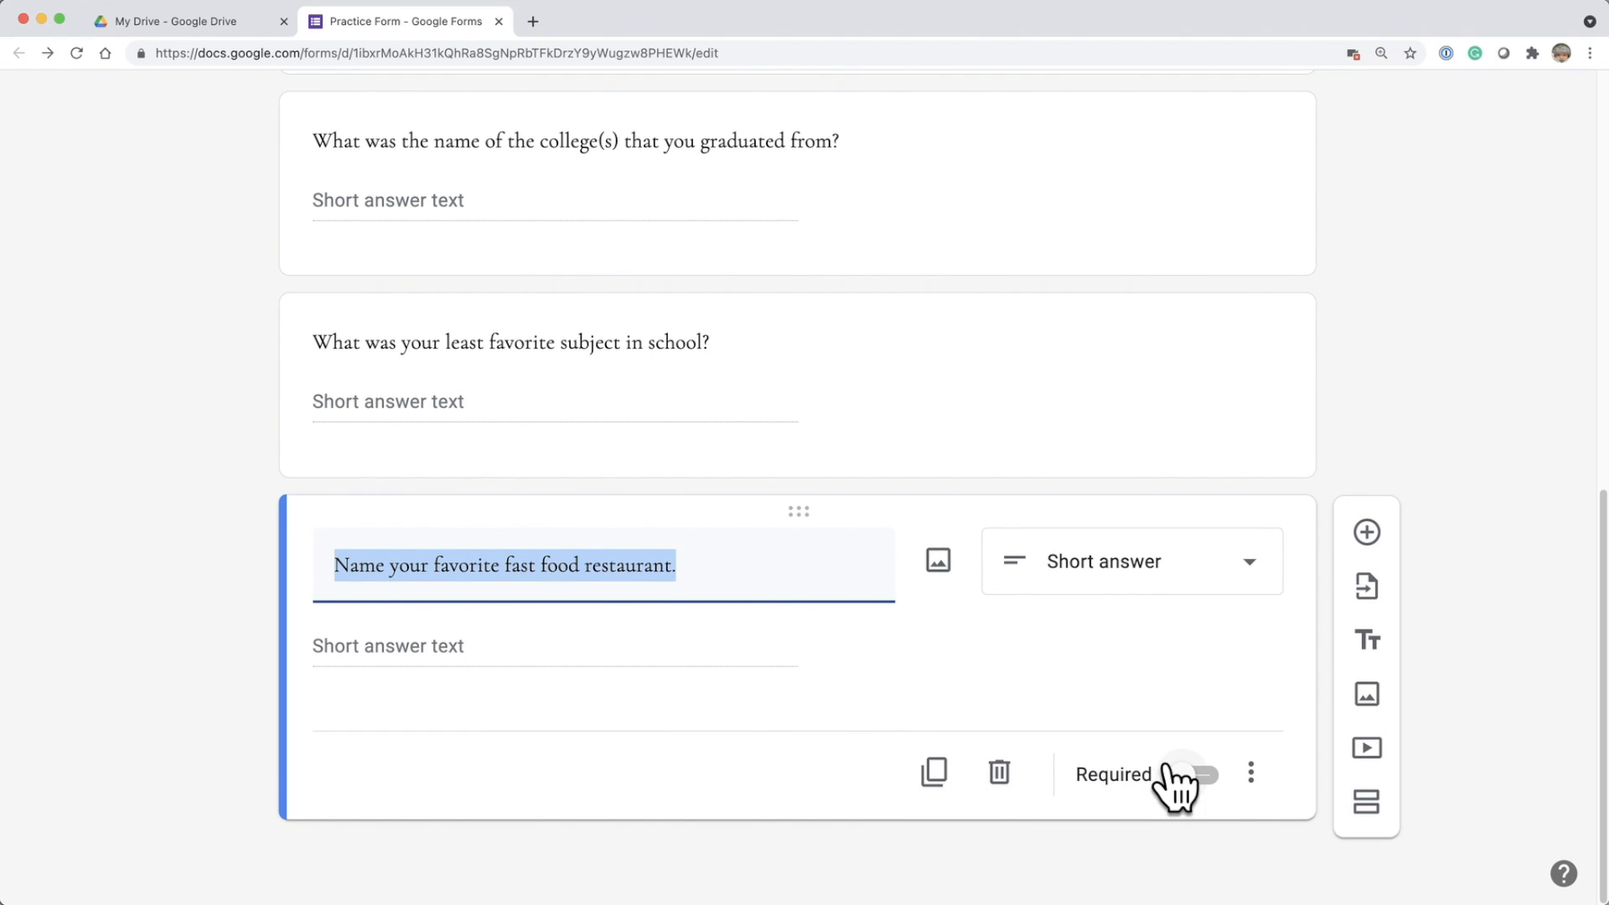
pyautogui.click(1367, 587)
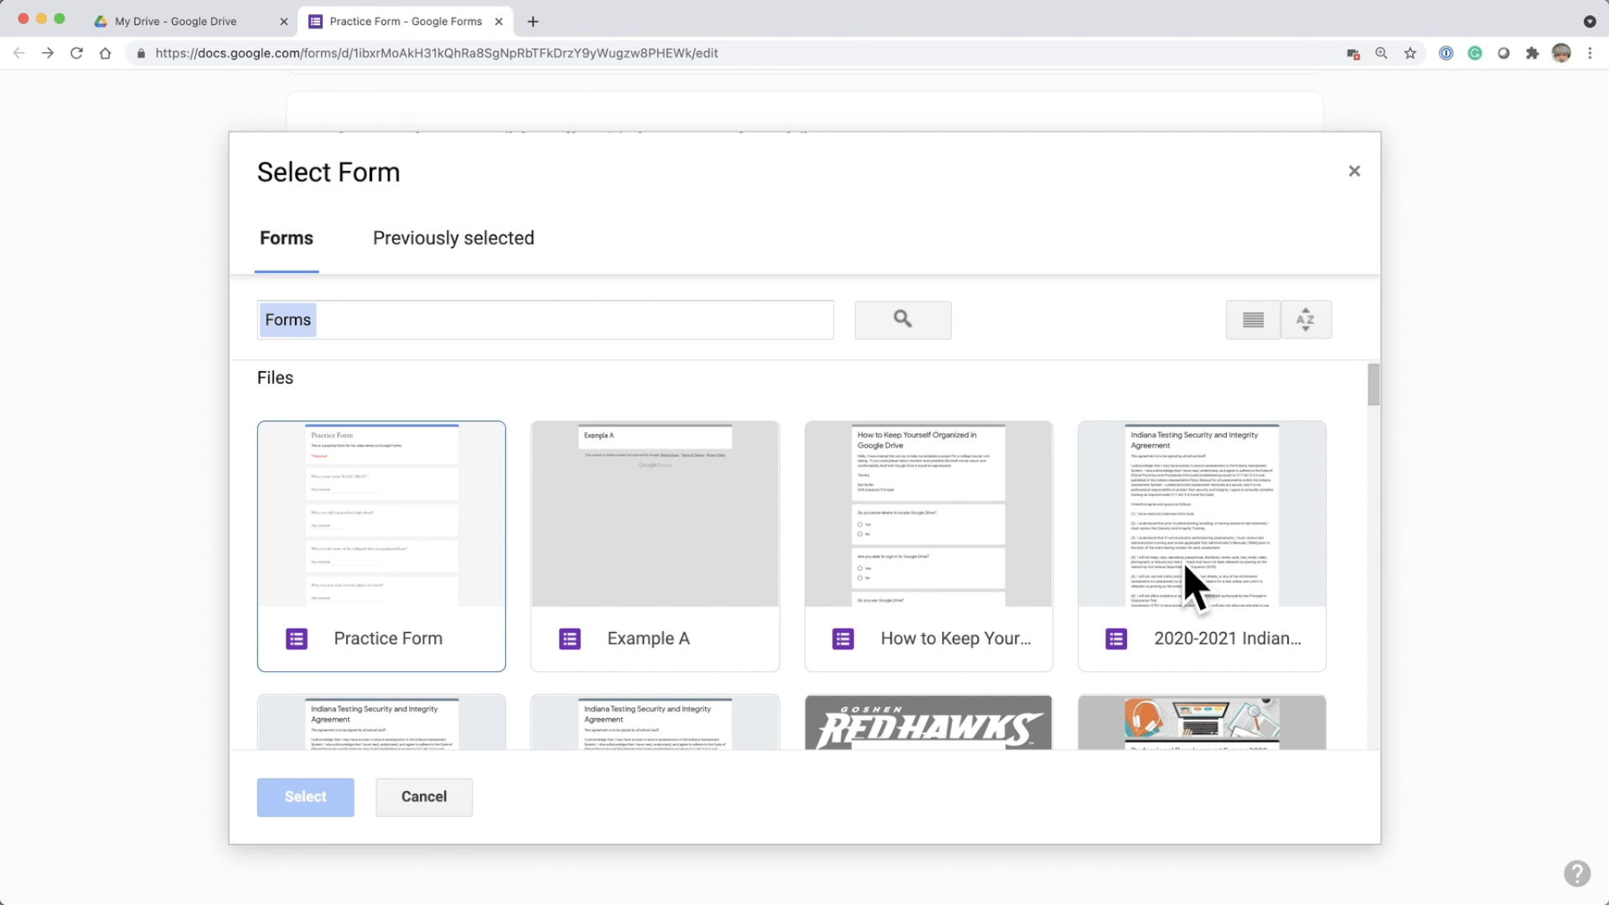
pyautogui.click(453, 248)
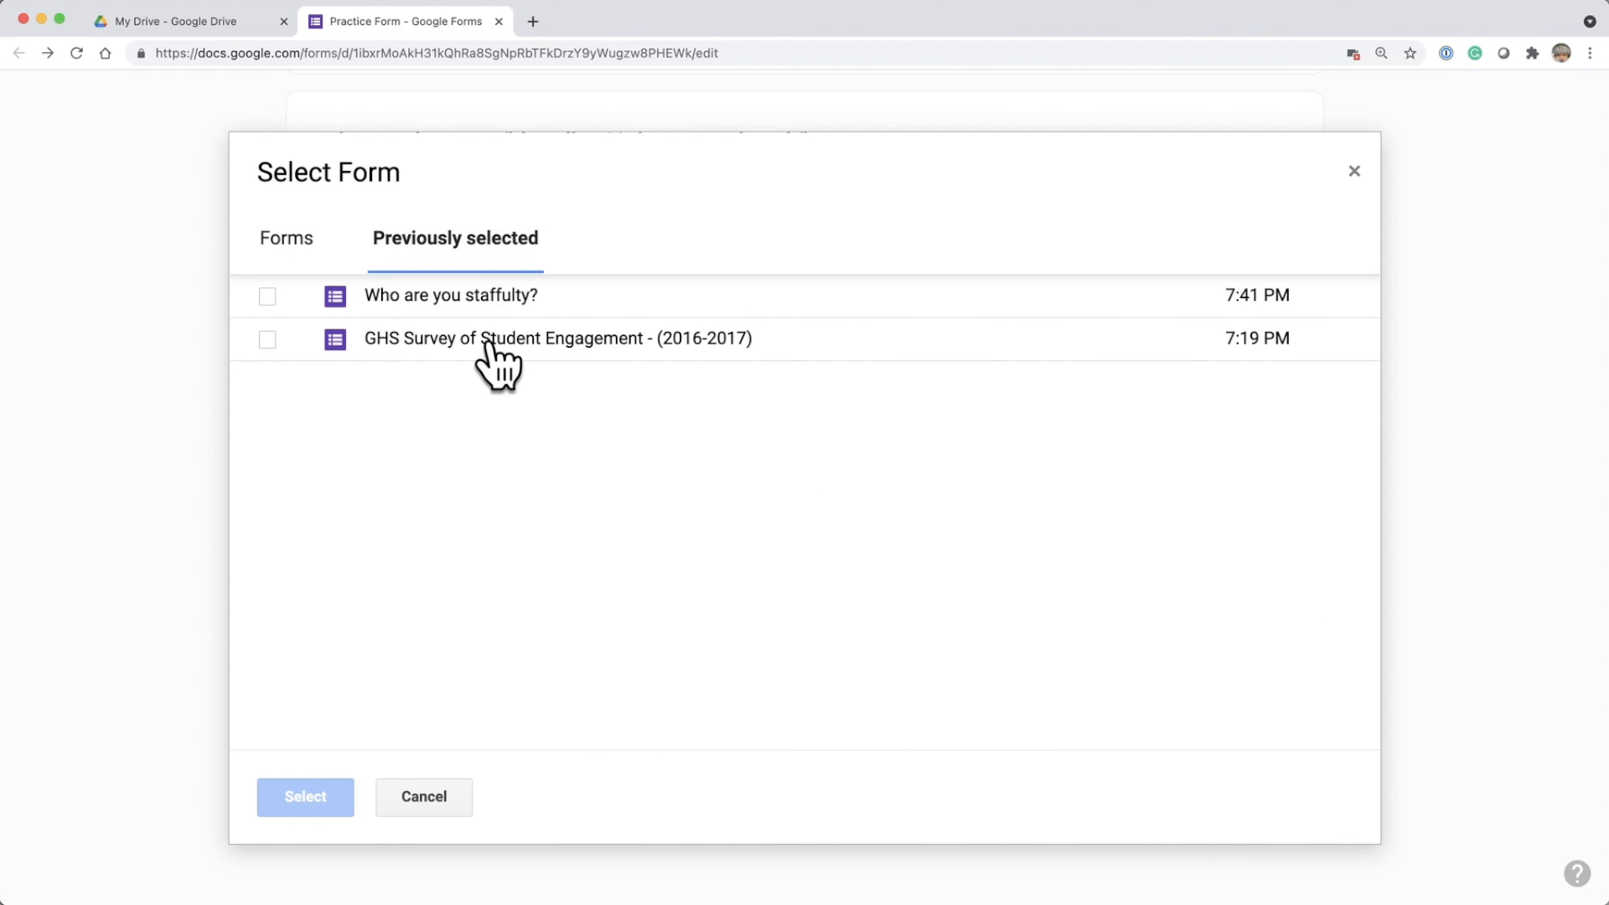
pyautogui.click(267, 340)
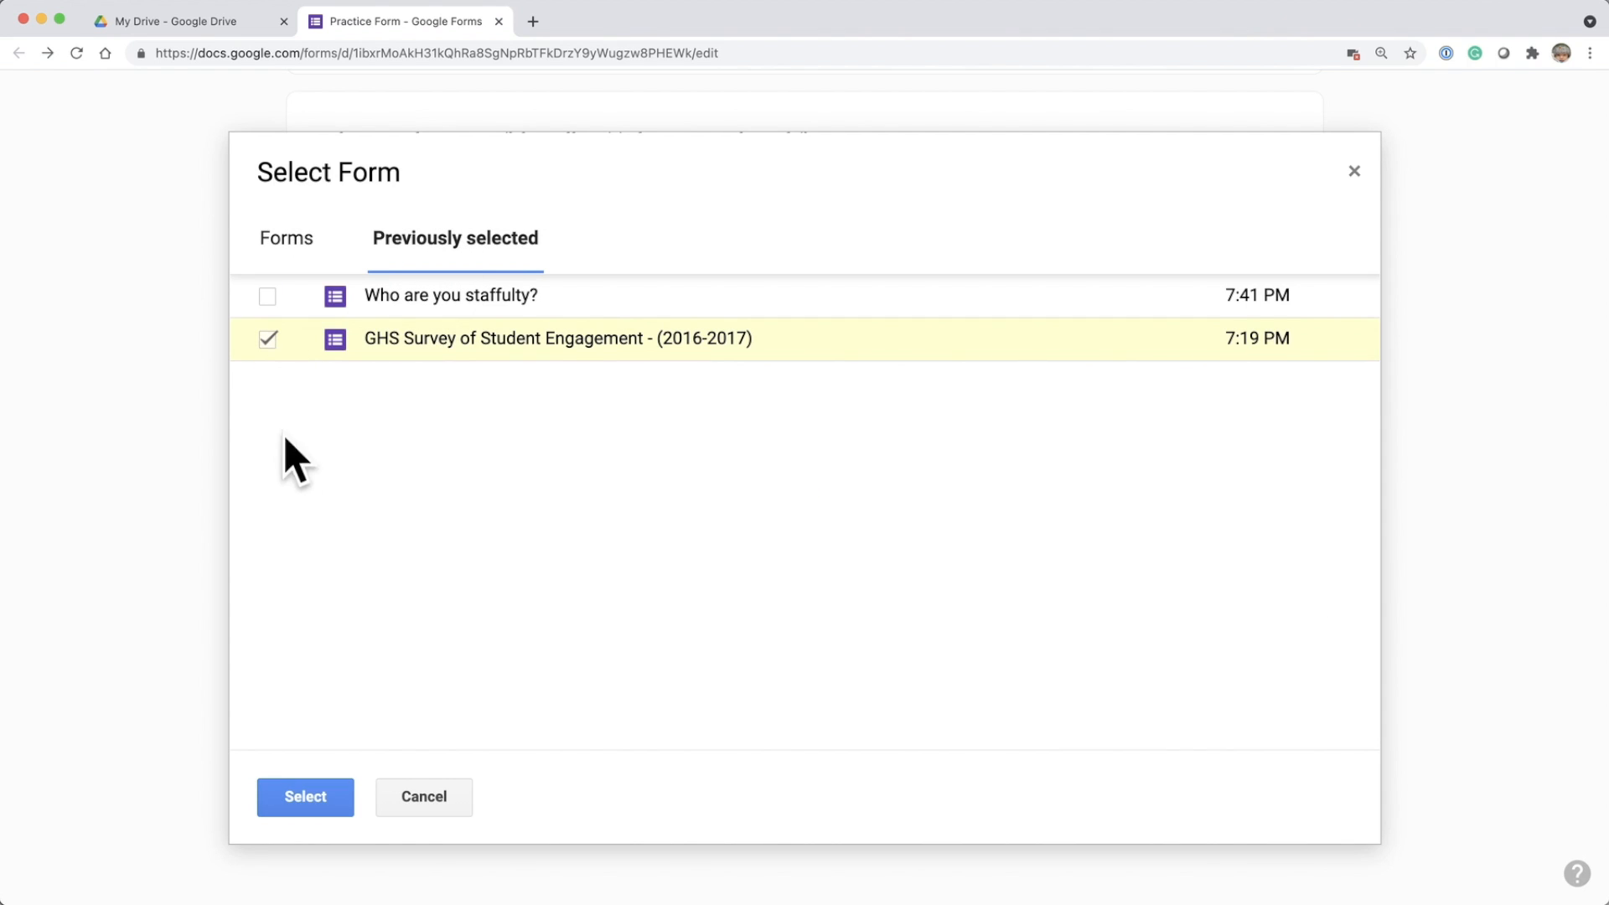
pyautogui.click(305, 792)
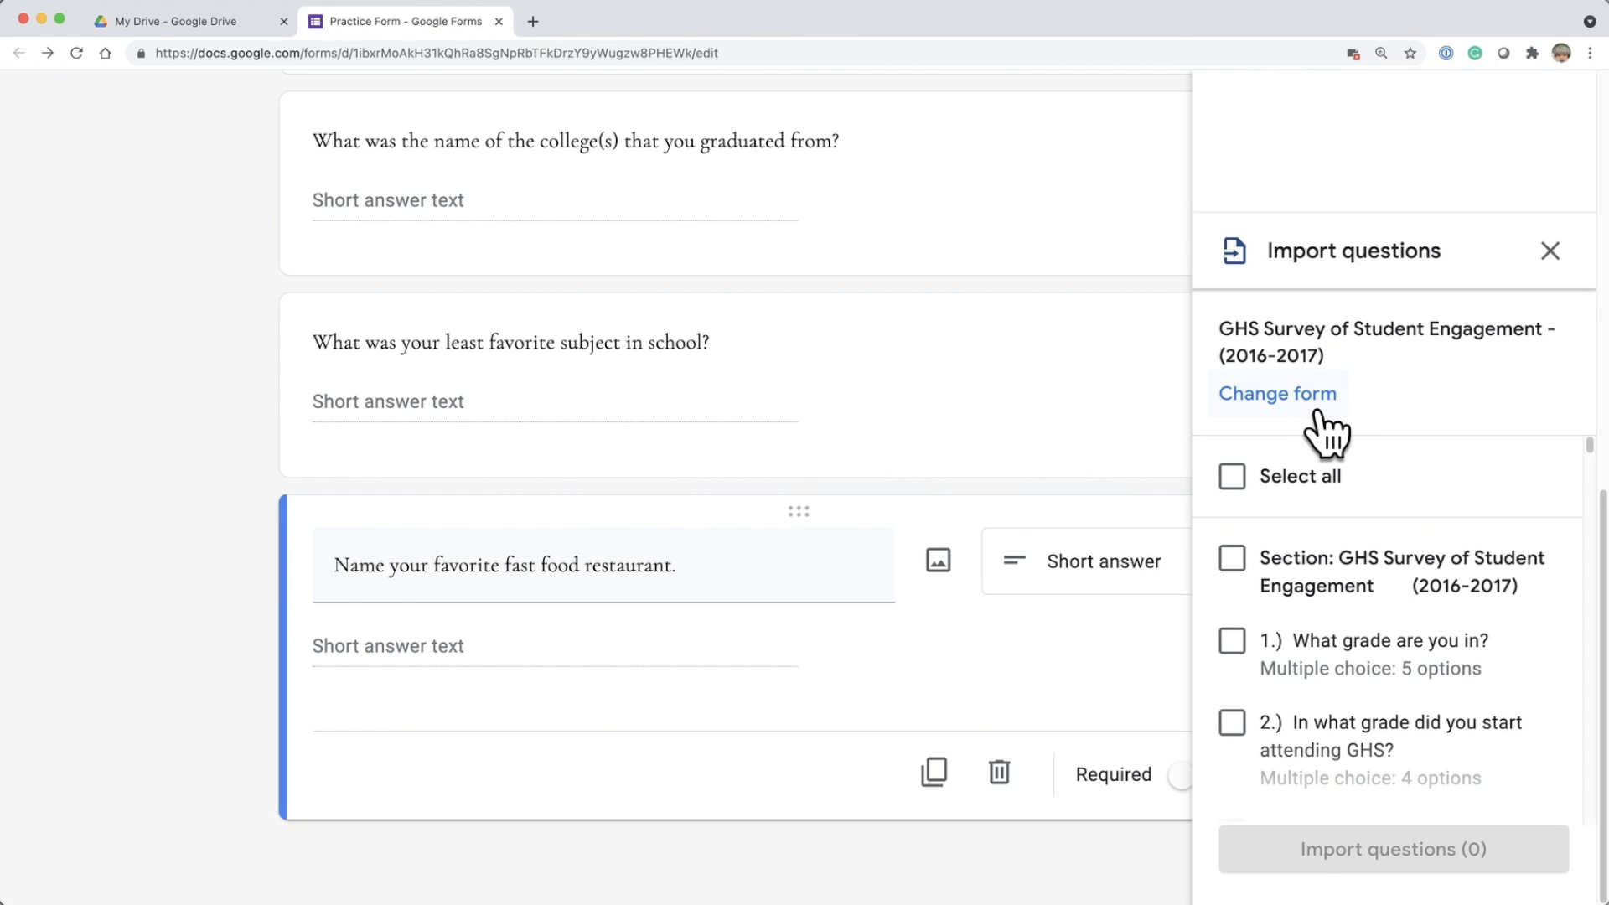
# Select the whole section "GHS Survey of Student Engagement (2016-2017)" with all its questions for import.
pyautogui.scroll(-1, 1349, 590)
pyautogui.scroll(-1, 1349, 590)
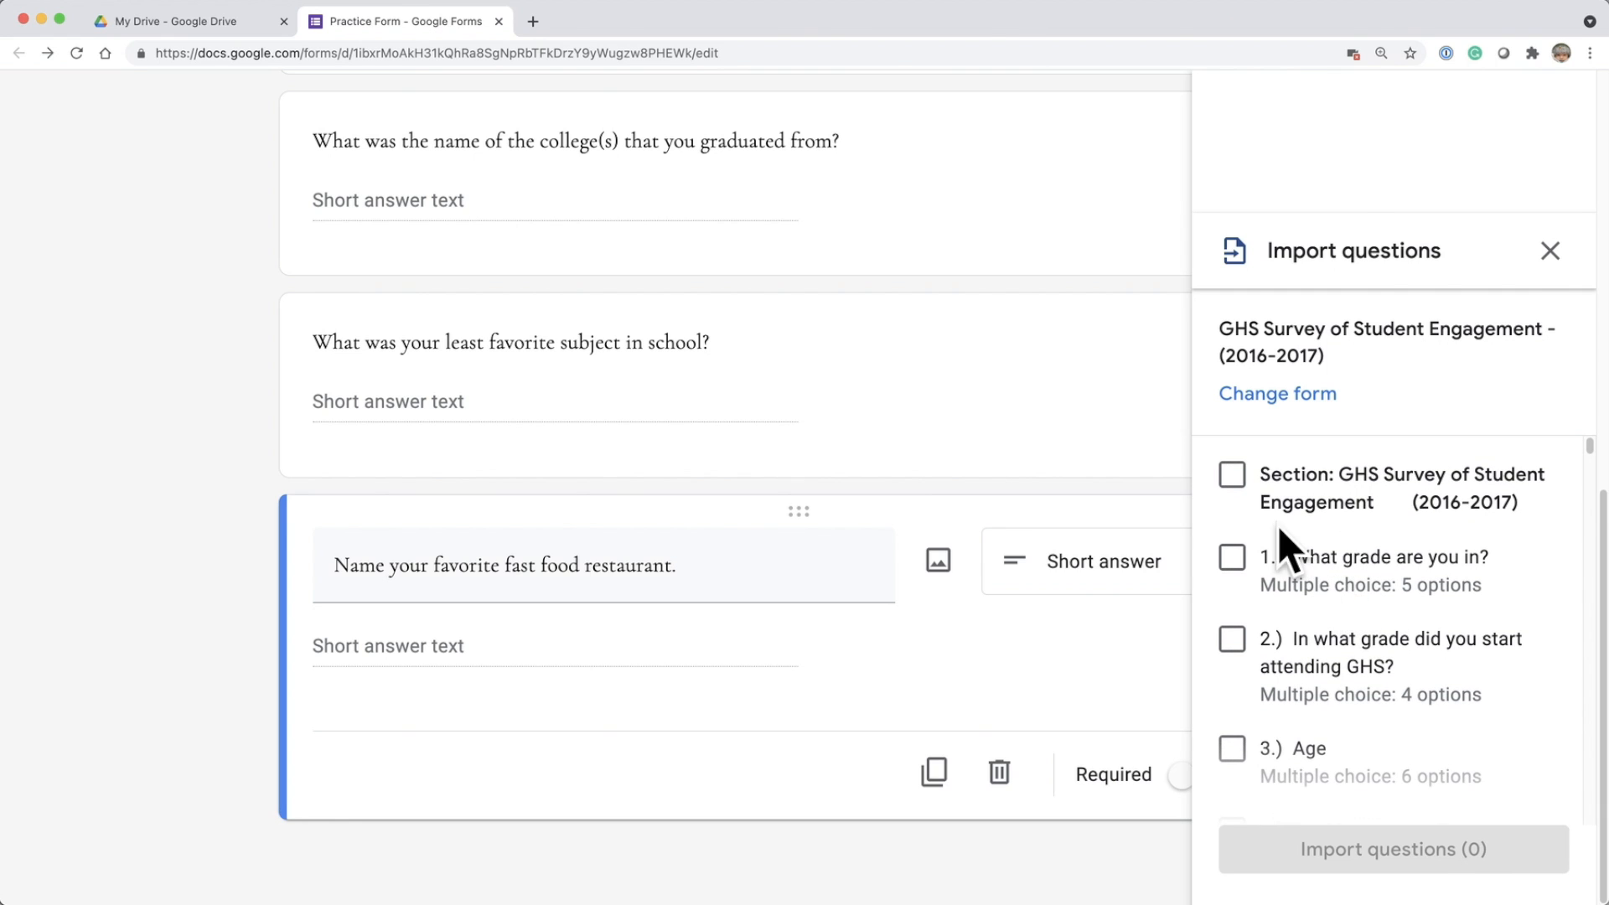
pyautogui.click(1241, 483)
pyautogui.scroll(-3, 1341, 575)
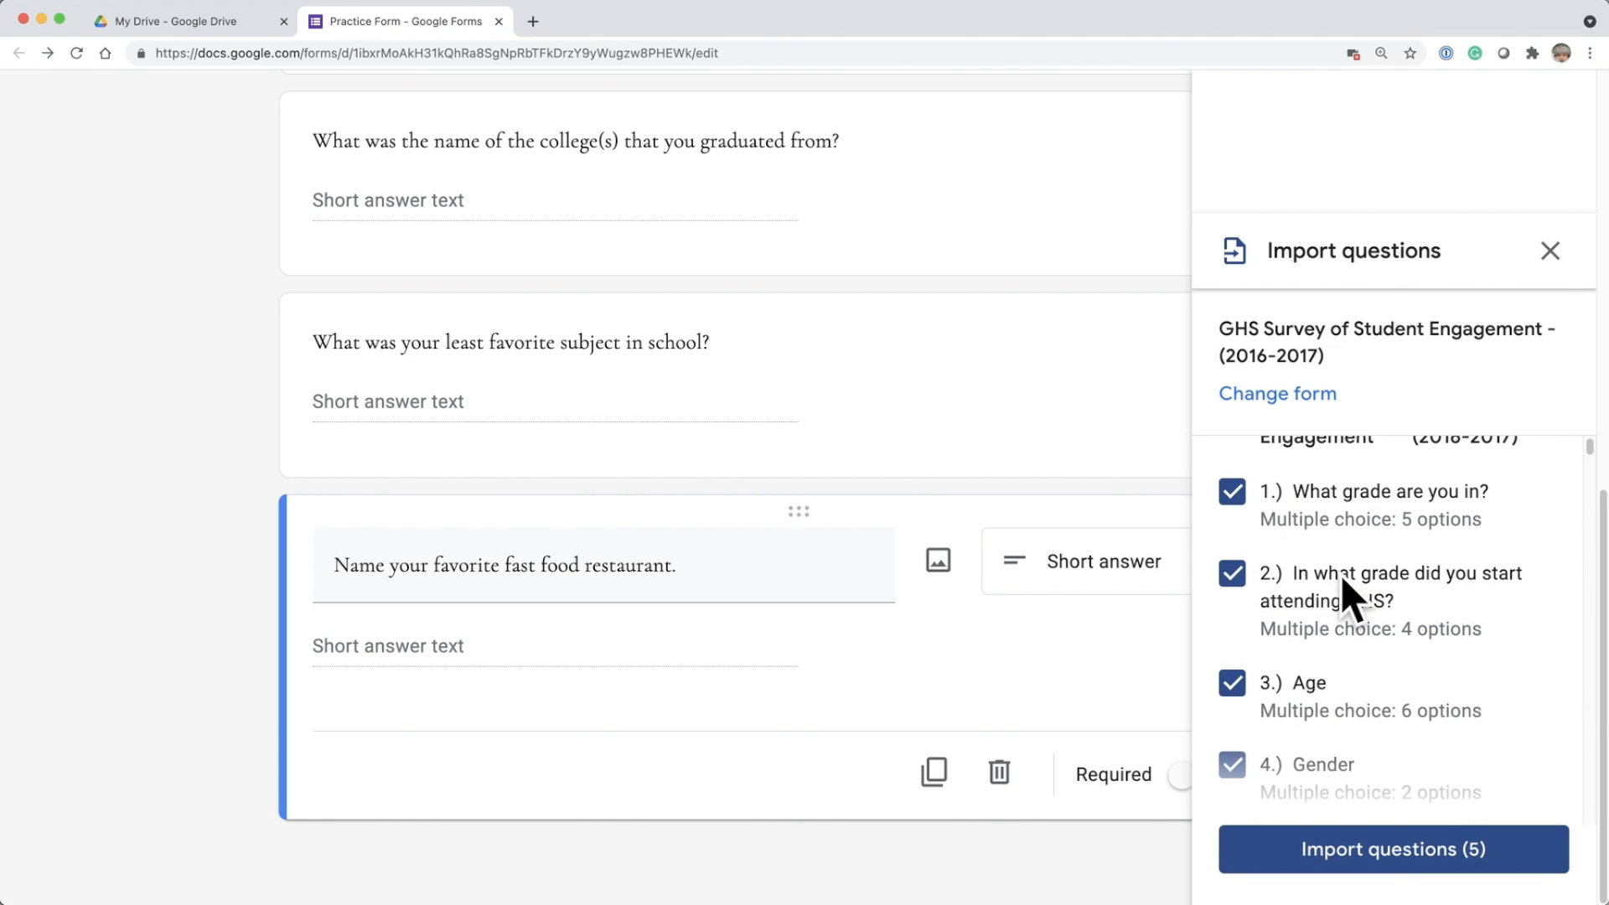
pyautogui.scroll(-1, 1341, 576)
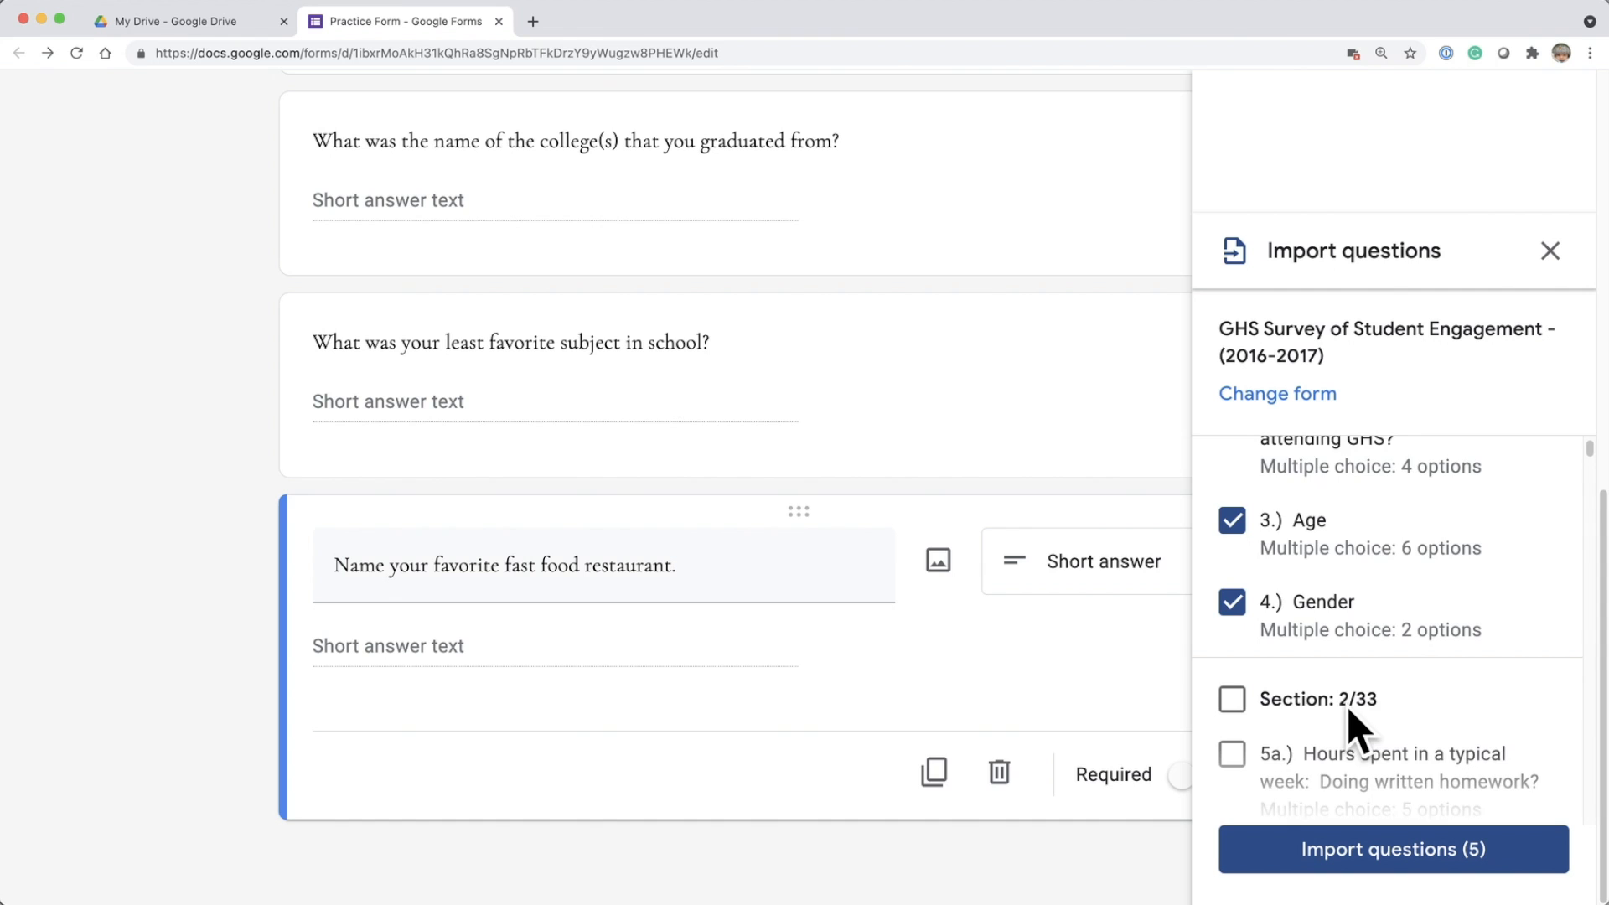
# Add the whole Section 3/33 to the selection and import both selected survey sections into the form.
pyautogui.scroll(-2, 1346, 706)
pyautogui.scroll(-4, 1346, 706)
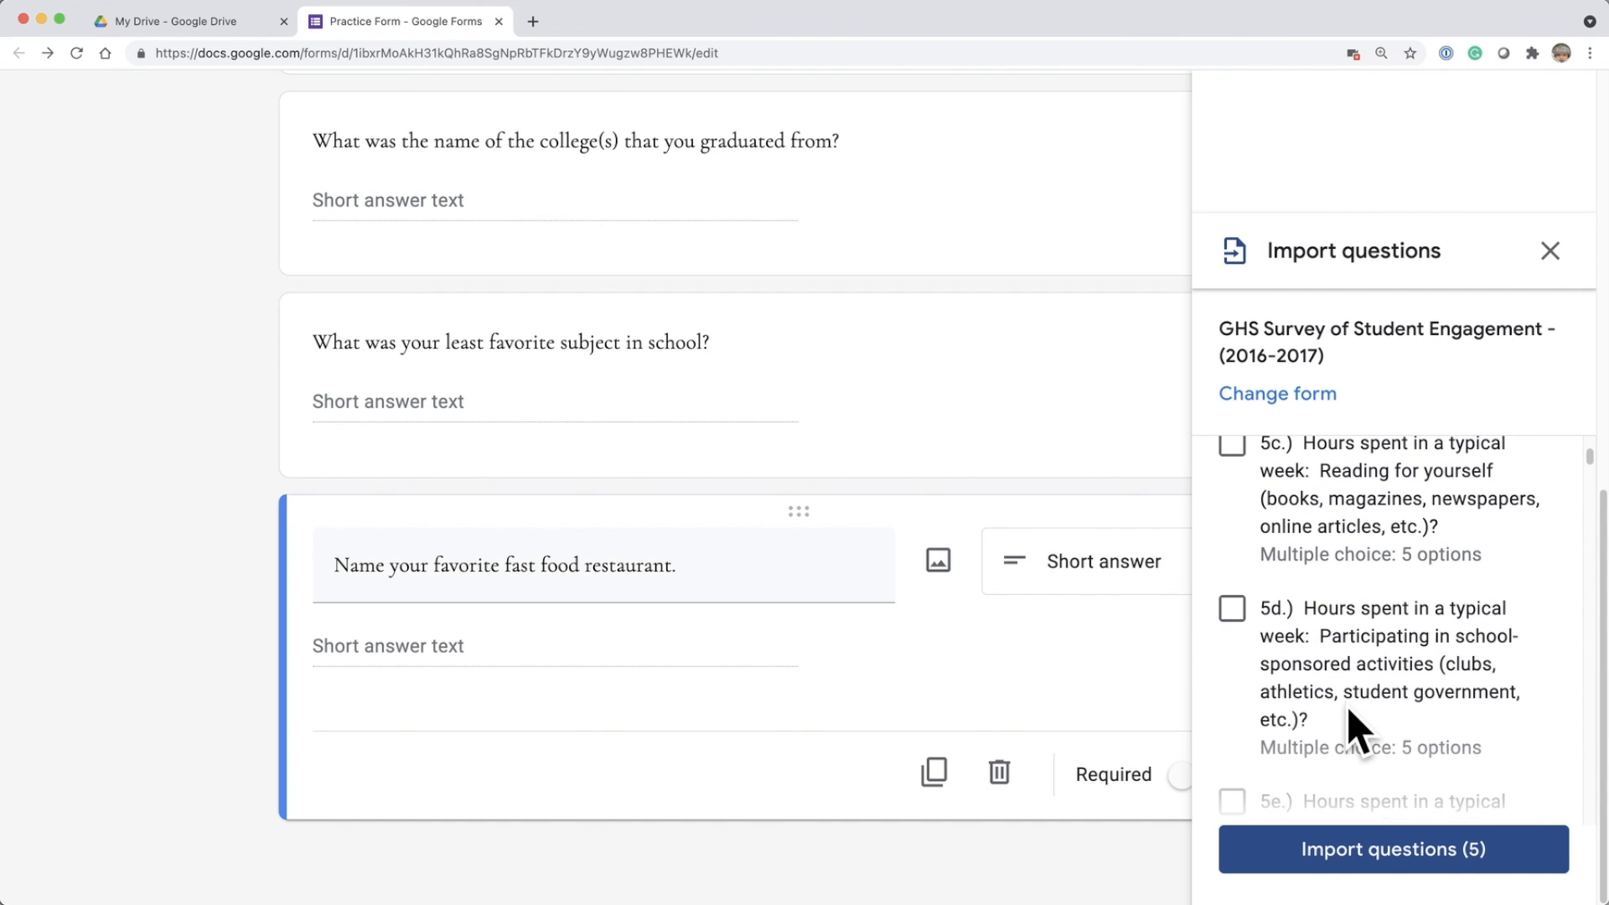
pyautogui.scroll(-7, 1346, 706)
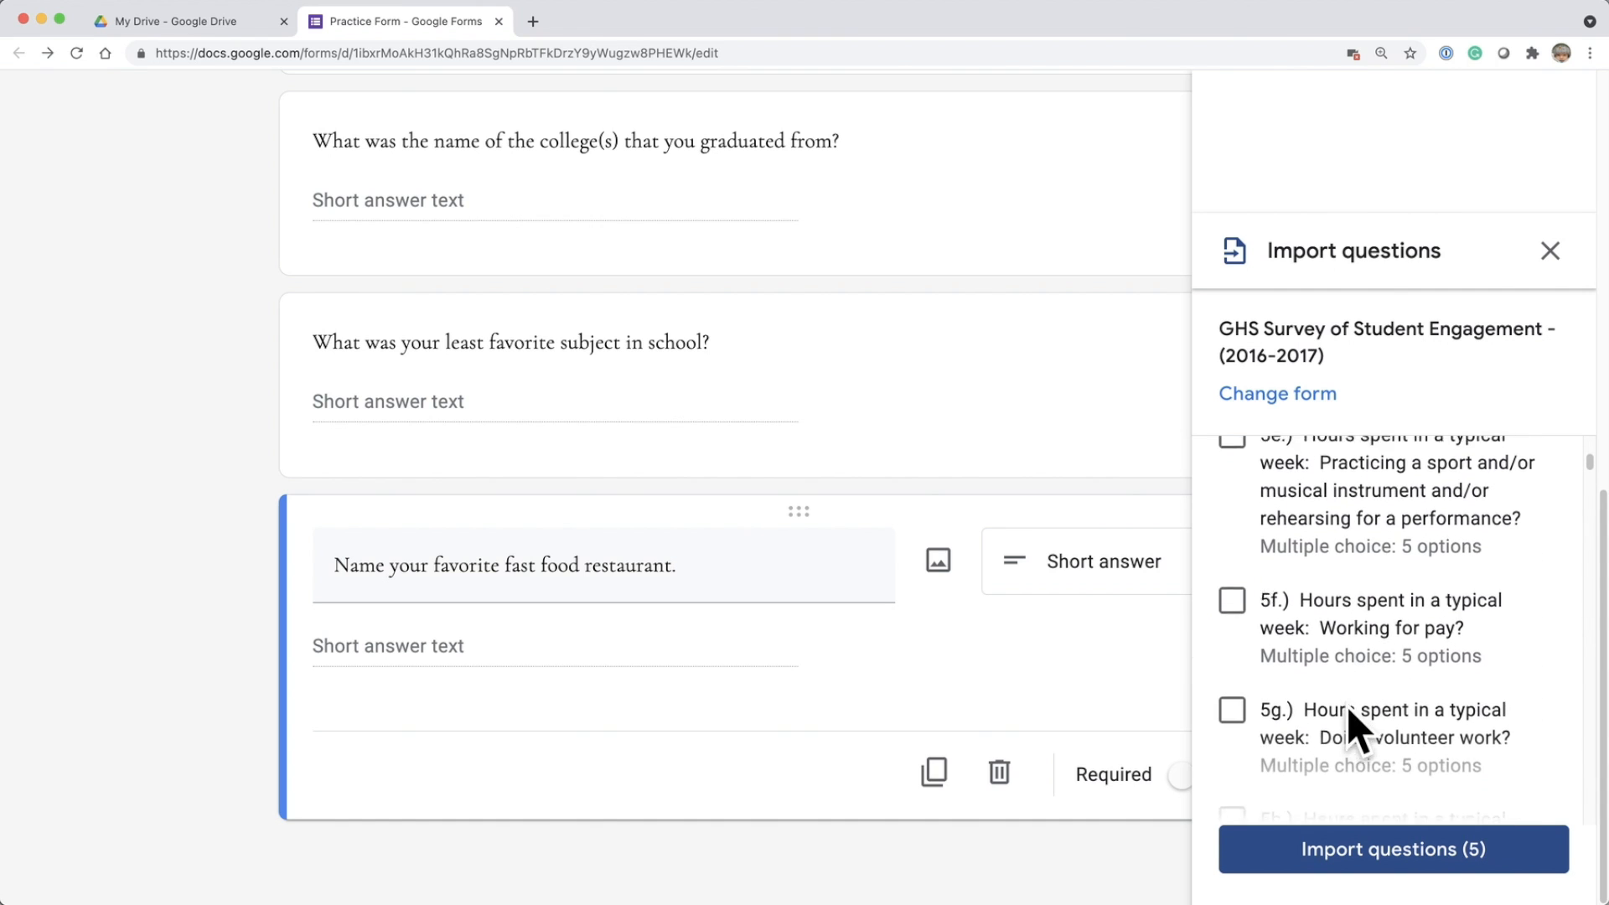
pyautogui.scroll(-11, 1346, 706)
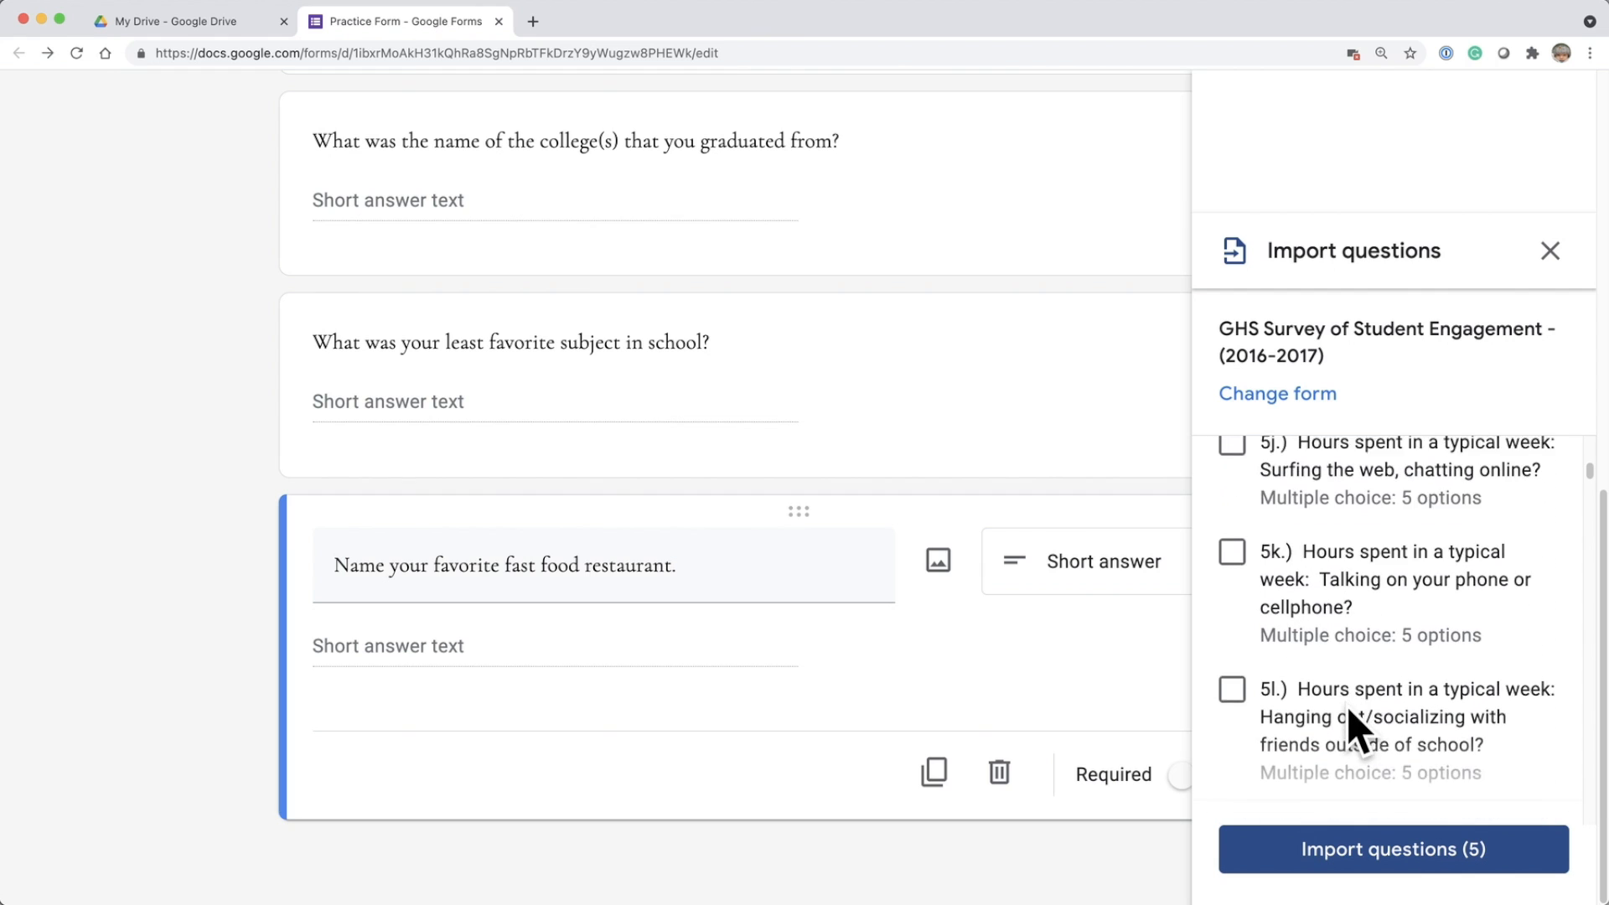
pyautogui.scroll(-2, 1346, 706)
pyautogui.scroll(1, 1346, 706)
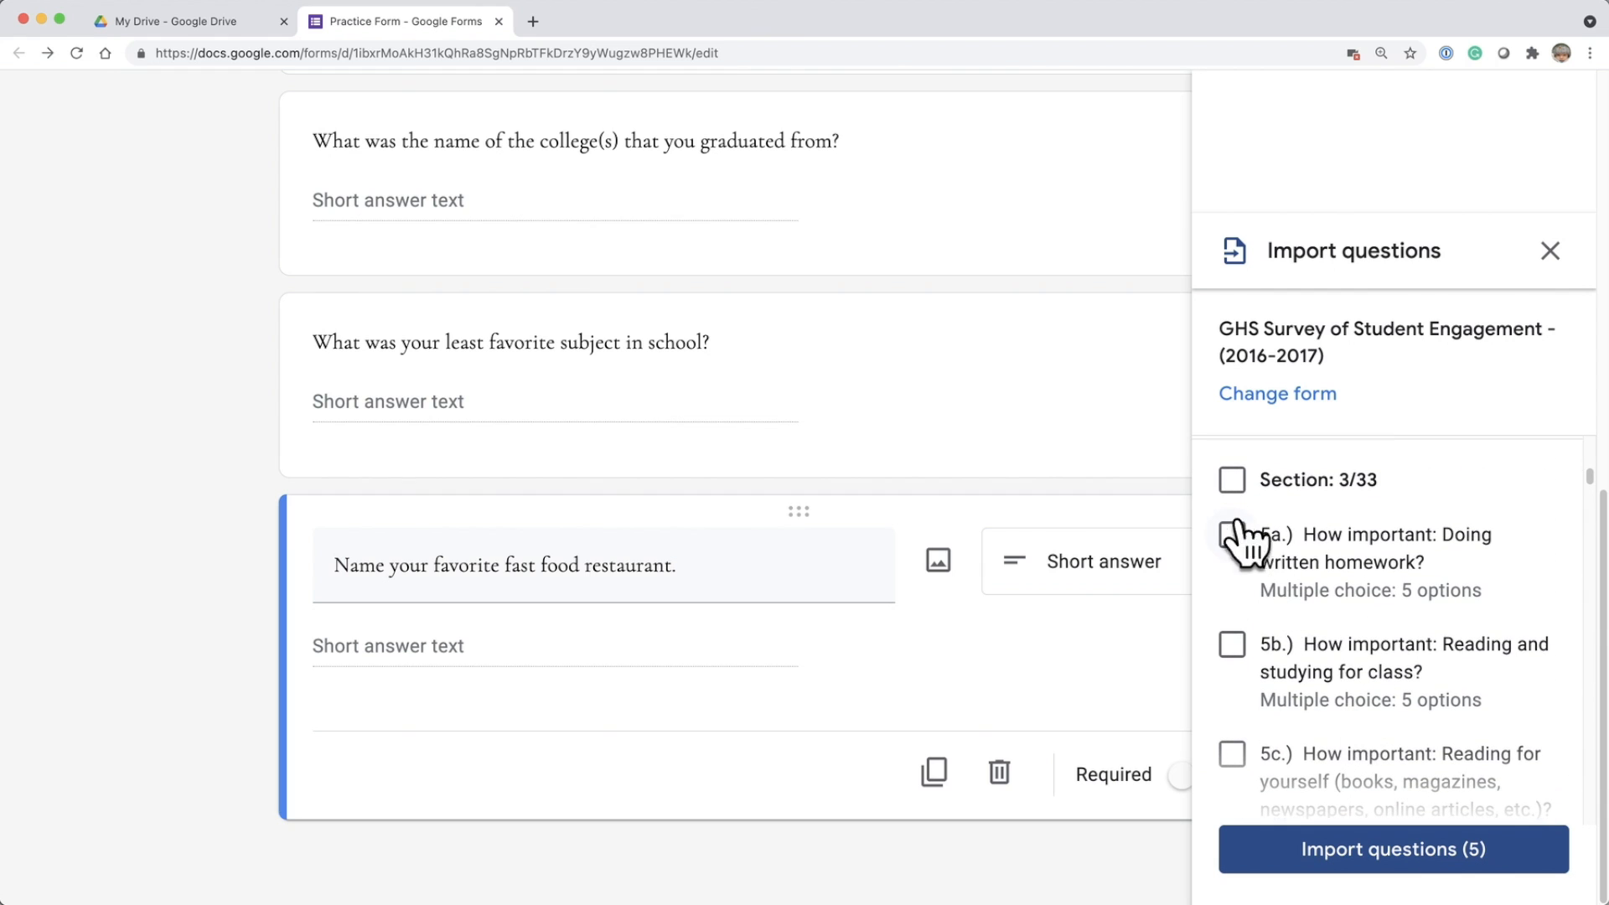
pyautogui.click(1232, 481)
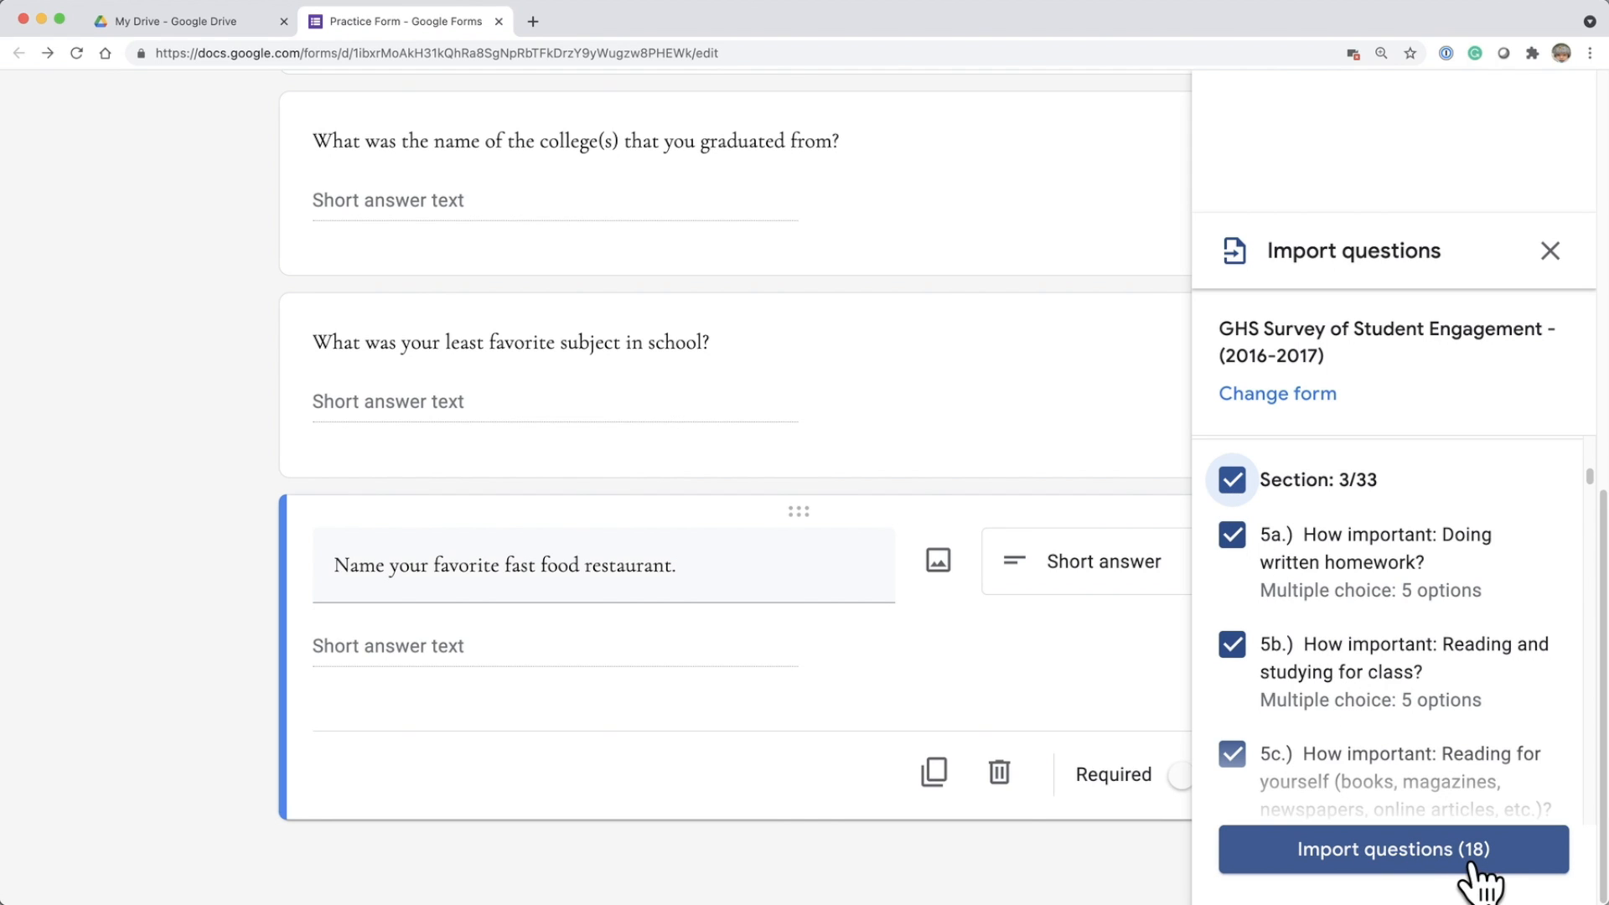
pyautogui.click(1416, 862)
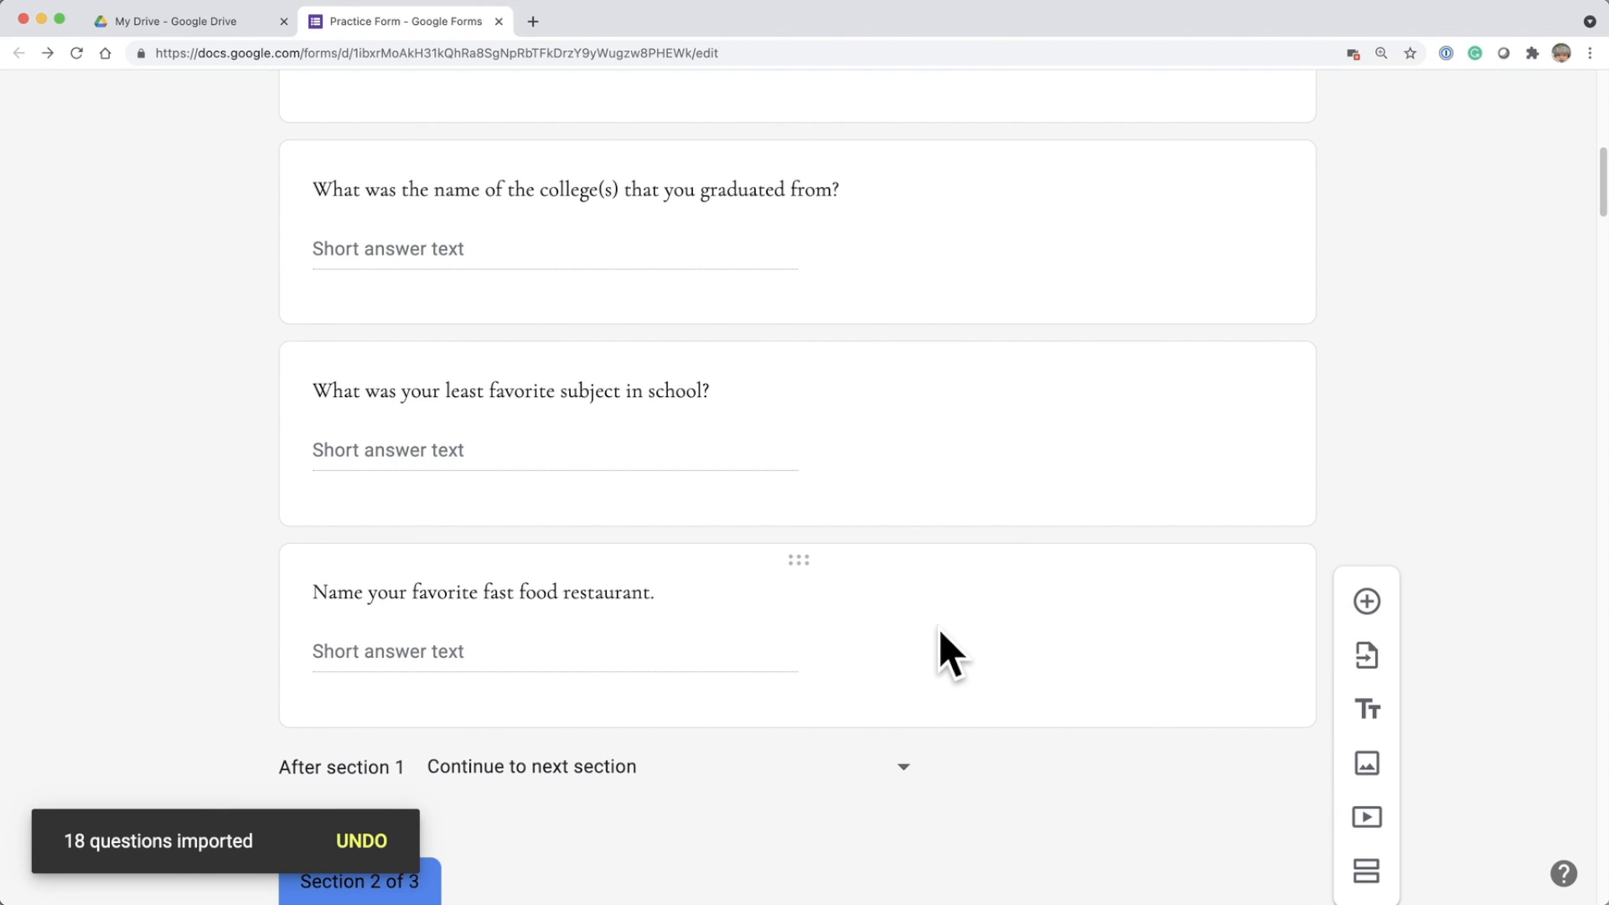
pyautogui.scroll(-2, 928, 618)
pyautogui.scroll(-5, 927, 618)
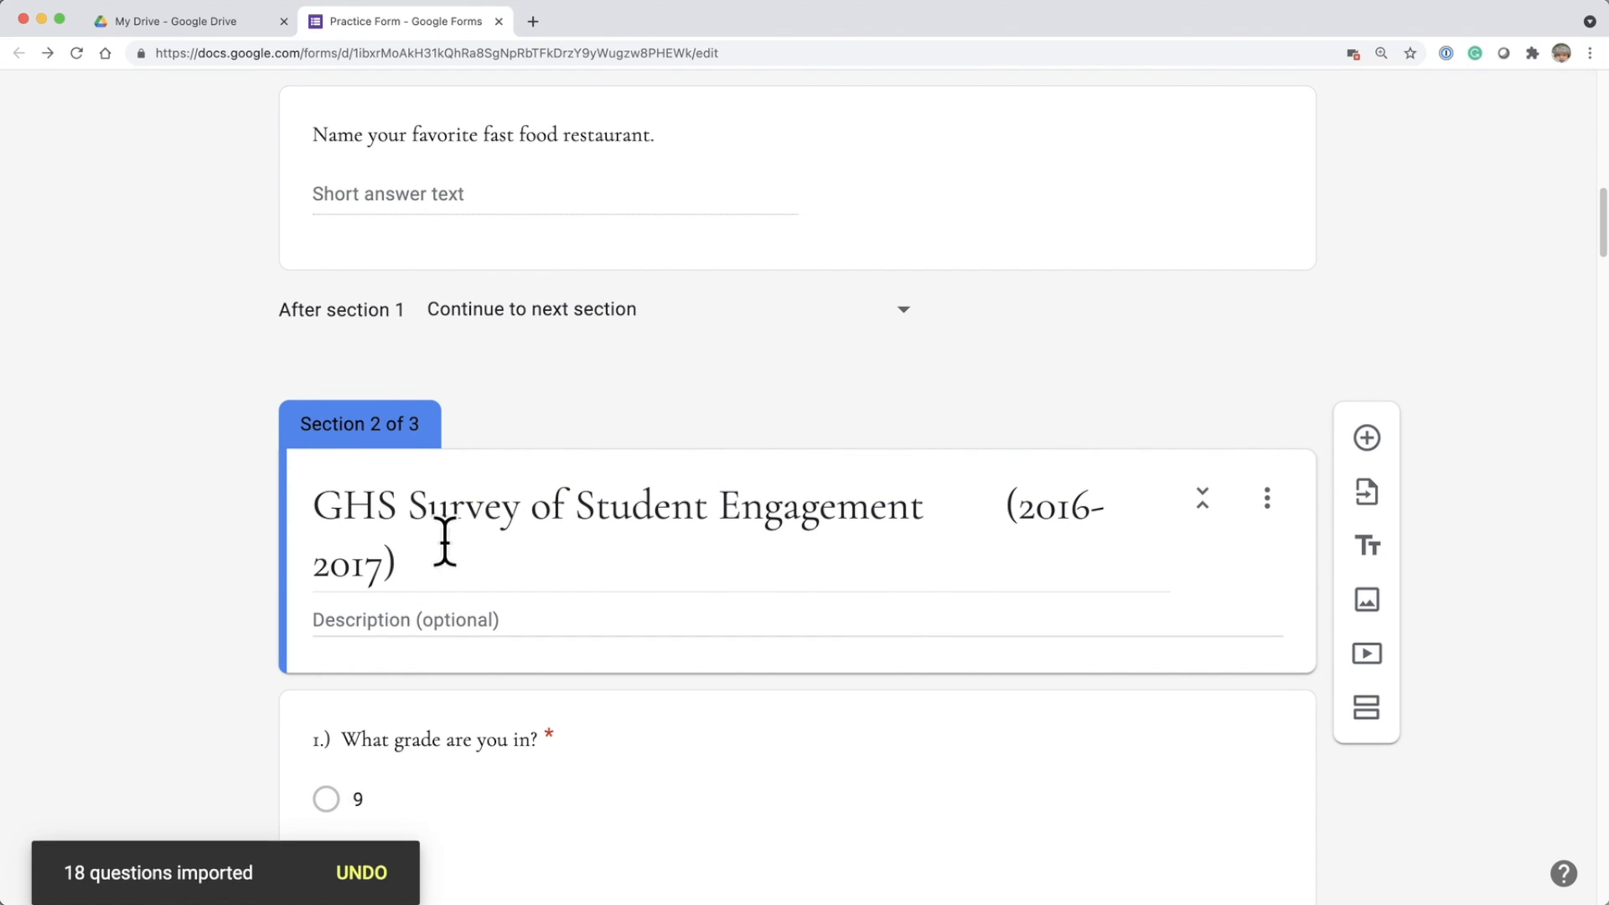
pyautogui.scroll(10, 498, 546)
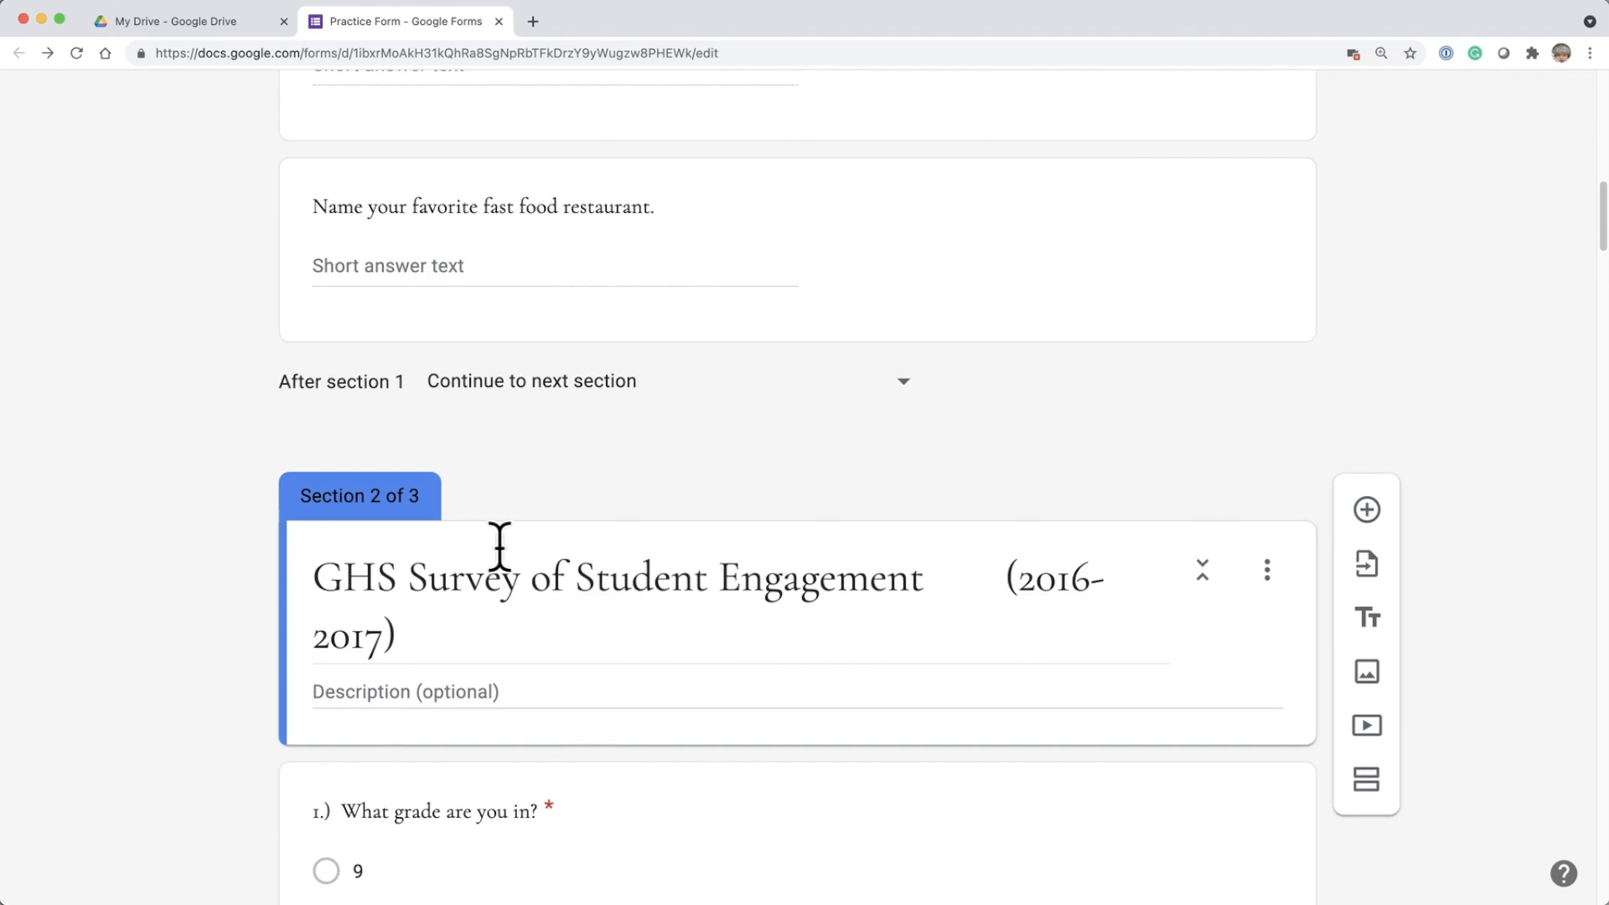
pyautogui.scroll(5, 498, 546)
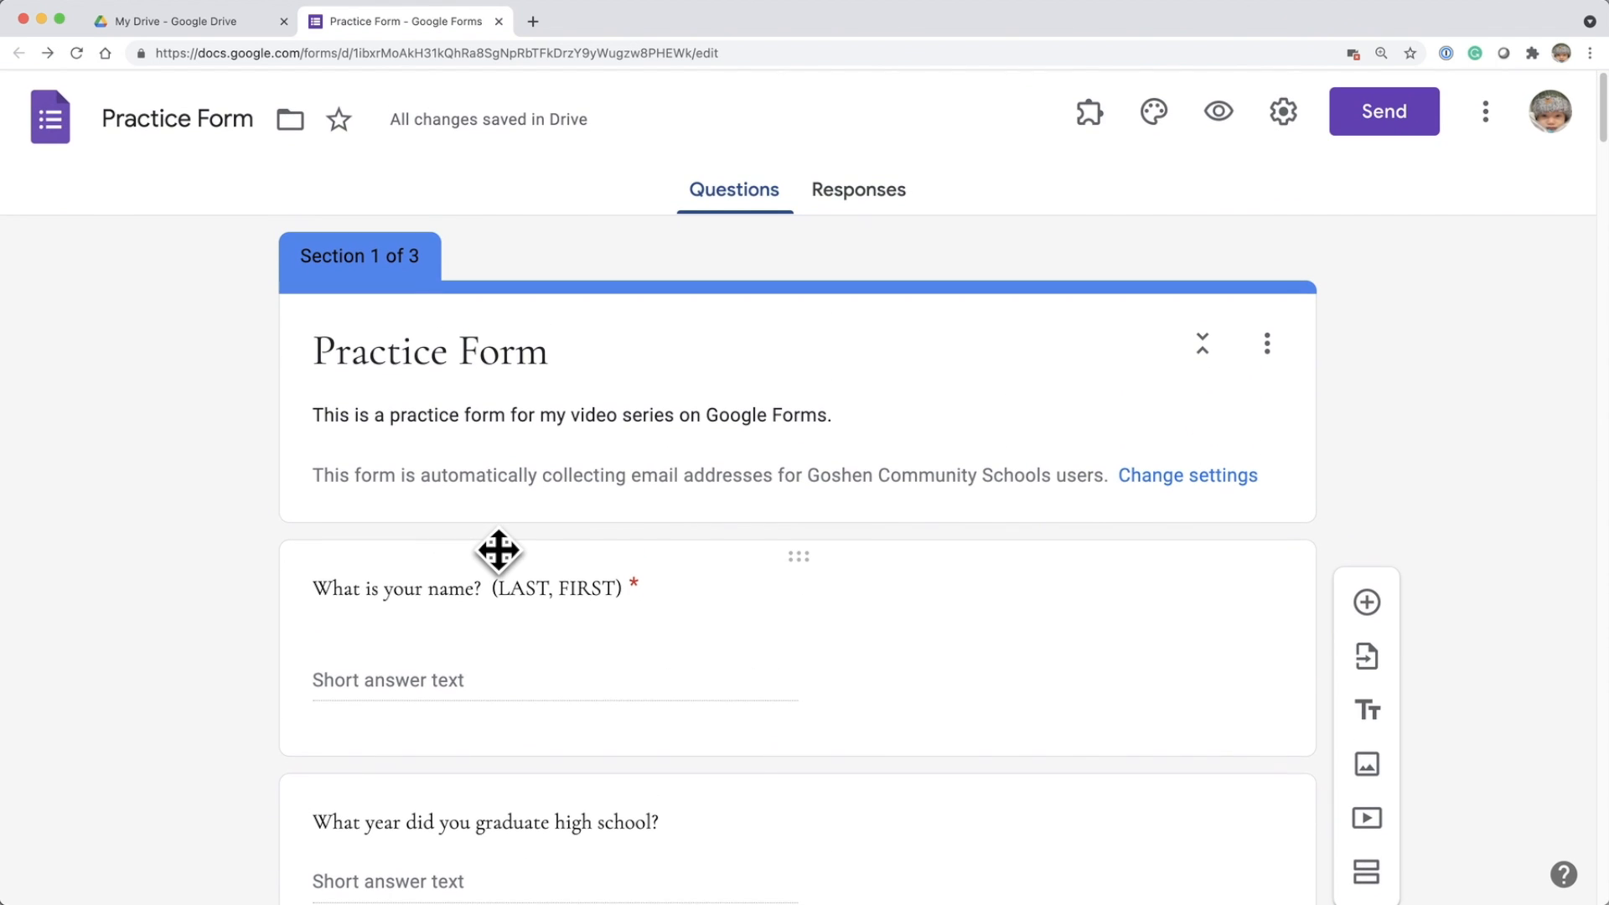